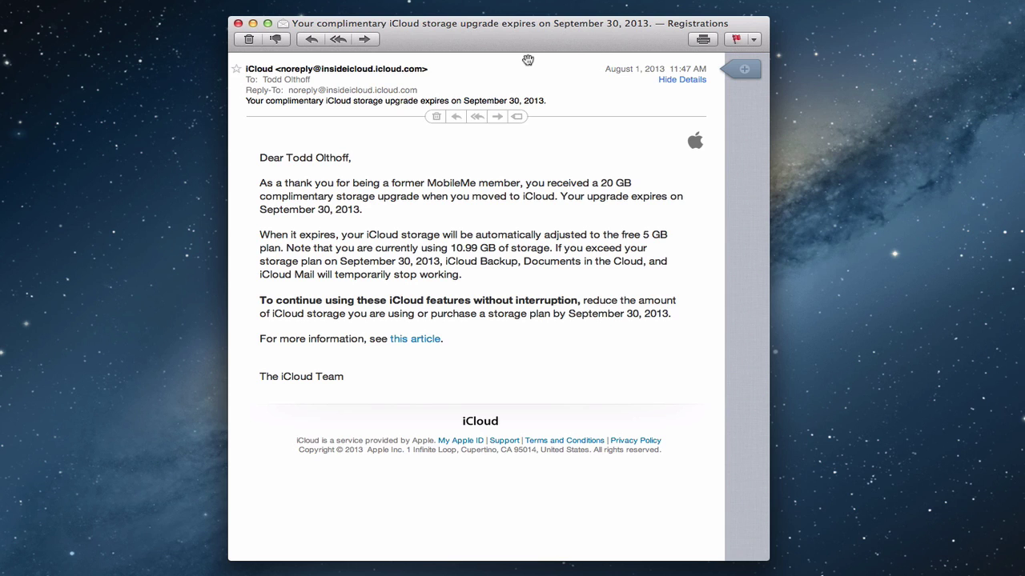
Close the storage upgrade email and show the iCloud pane with 15.99 GB of 25 GB available.
left_click(239, 24)
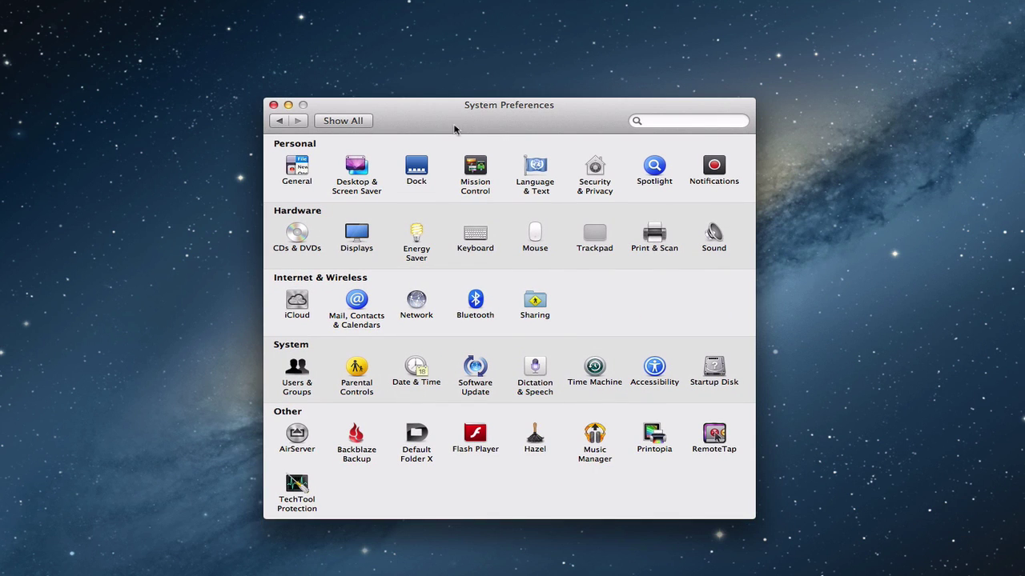
left_click(297, 302)
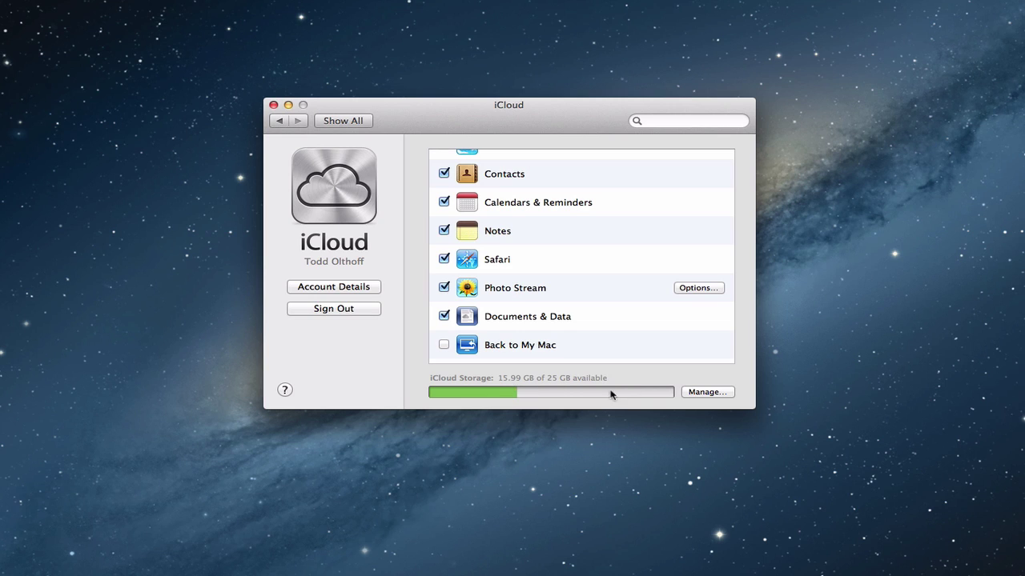
Browse the full per-app storage list, with Backups at 8.5 GB and Mail at 477.4 MB.
left_click(702, 393)
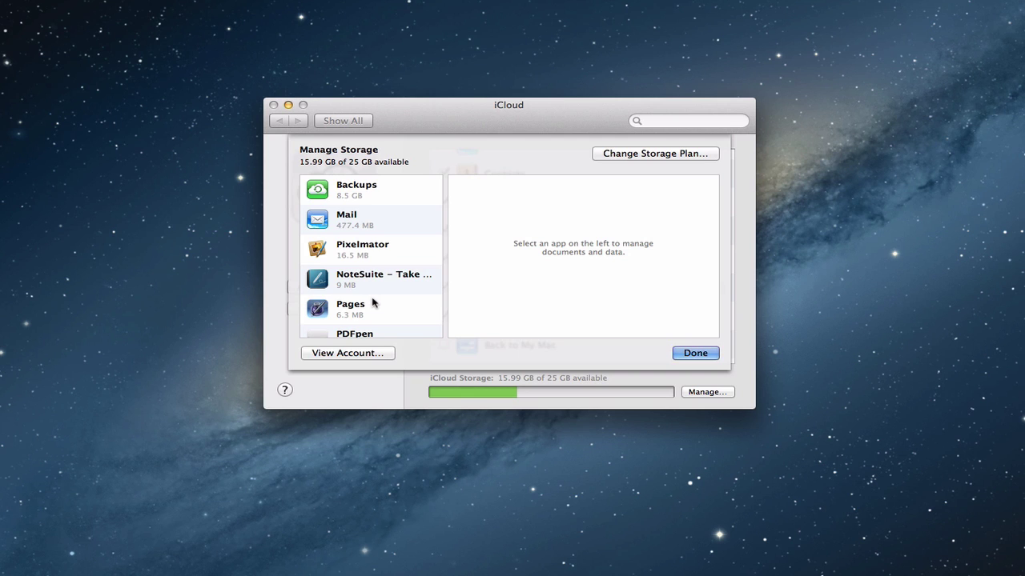
scroll(371, 298, "down", 2)
scroll(372, 301, "down", 3)
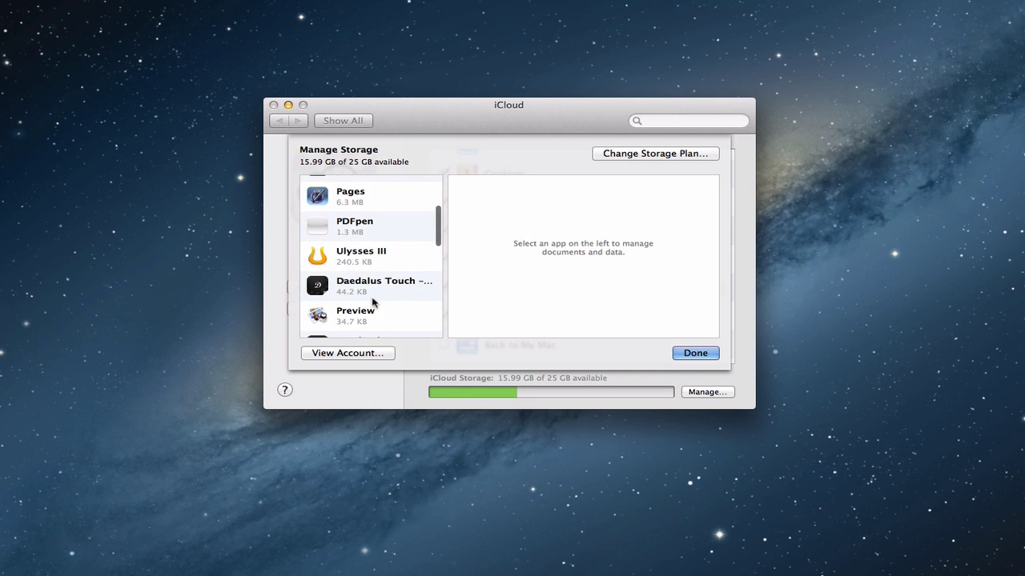
scroll(372, 301, "down", 1)
scroll(372, 302, "down", 5)
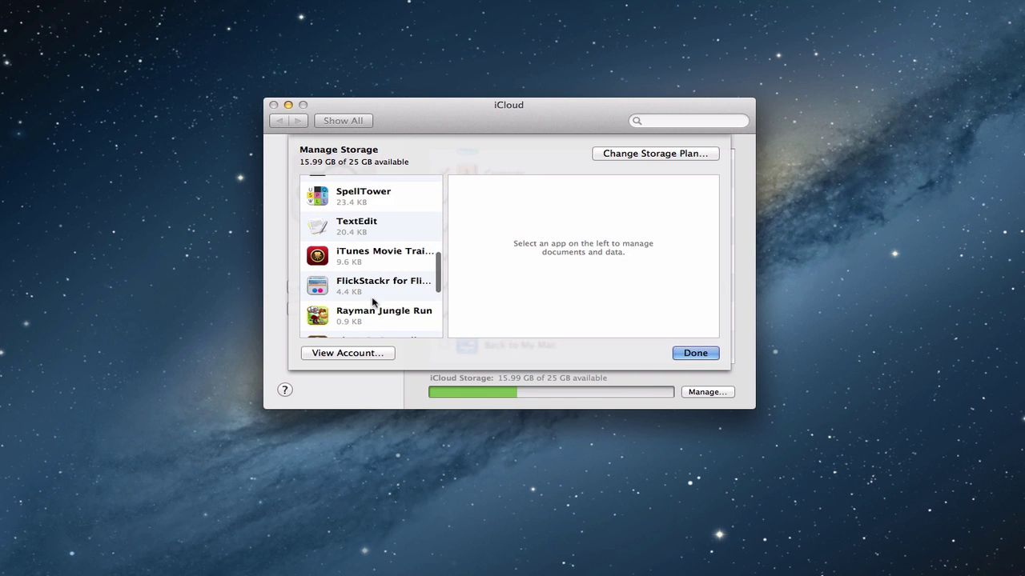
scroll(372, 301, "down", 4)
scroll(372, 302, "down", 2)
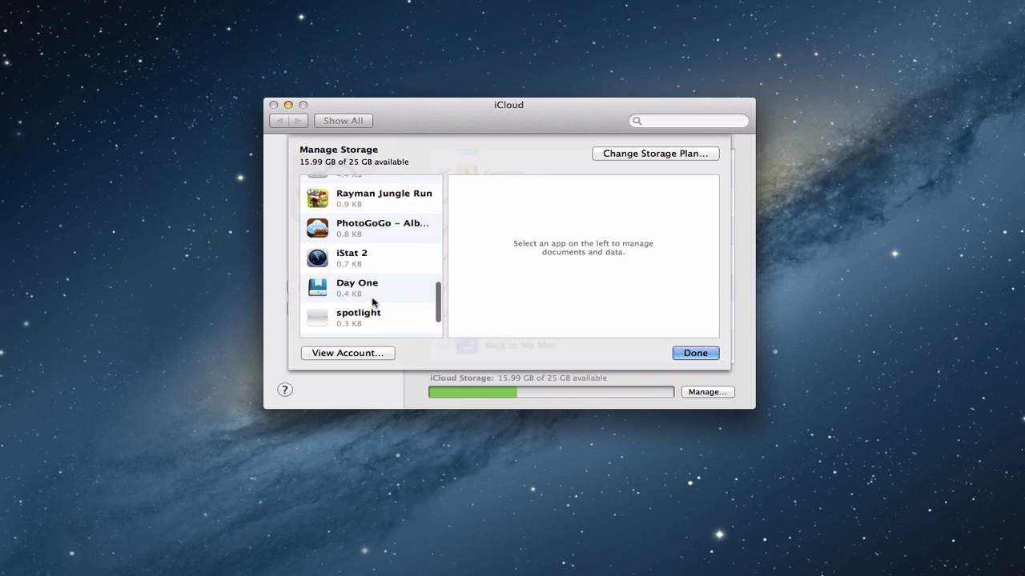
scroll(372, 301, "up", 5)
scroll(373, 302, "up", 7)
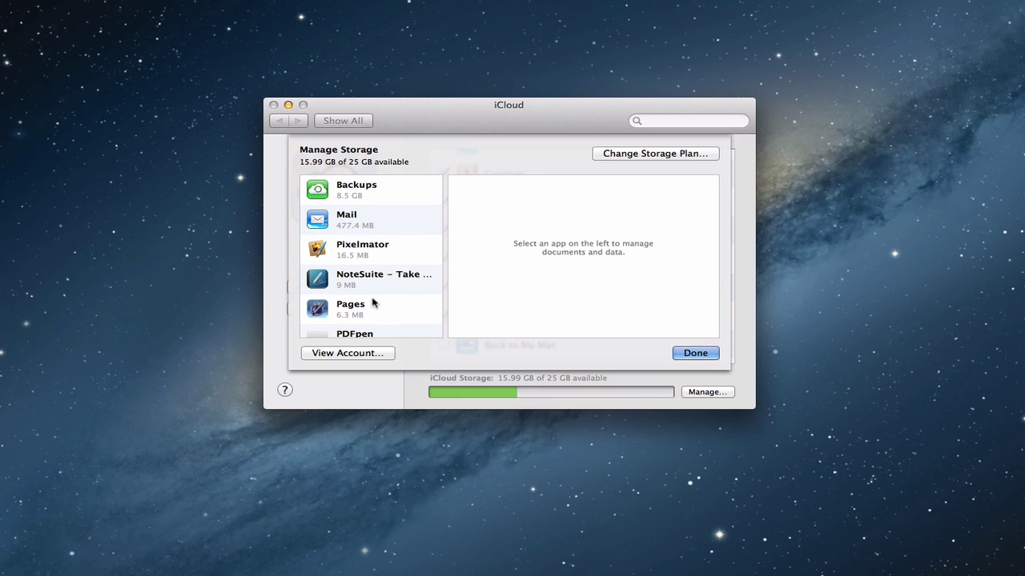
Review the 4.5 GB iPhone backup, then view Mail's advice to erase Junk and Trash messages.
left_click(357, 196)
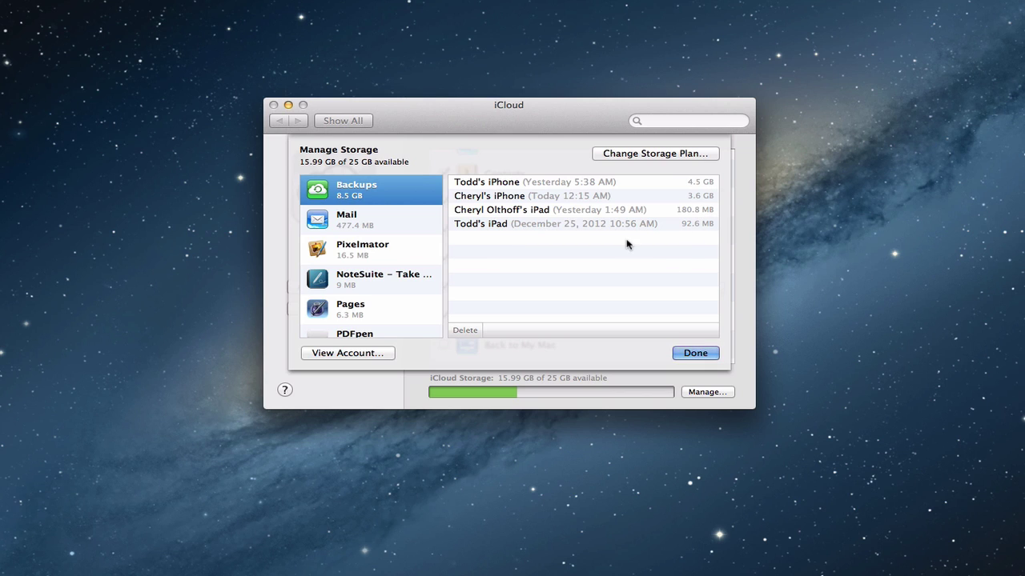
left_click(507, 185)
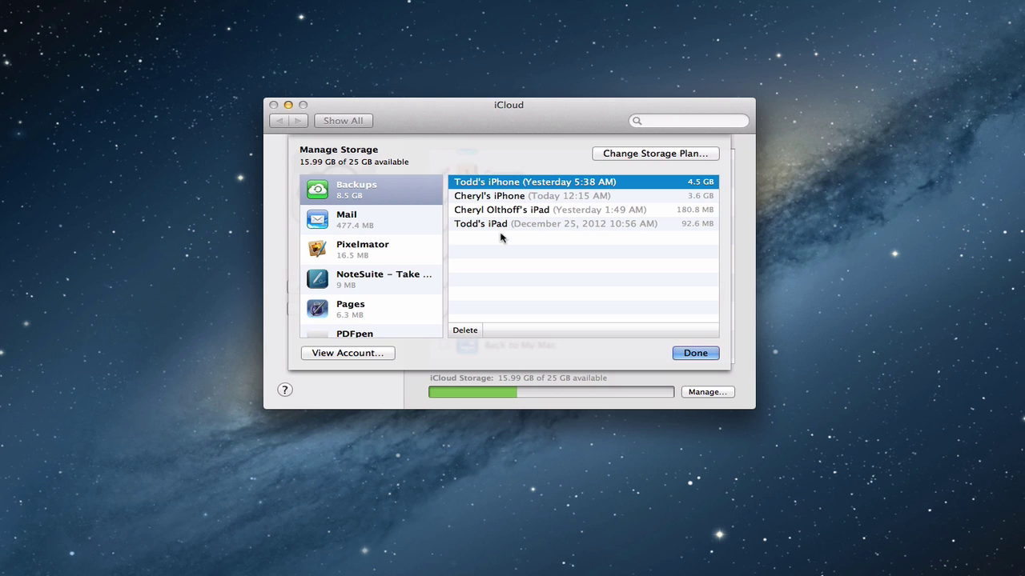
left_click(339, 224)
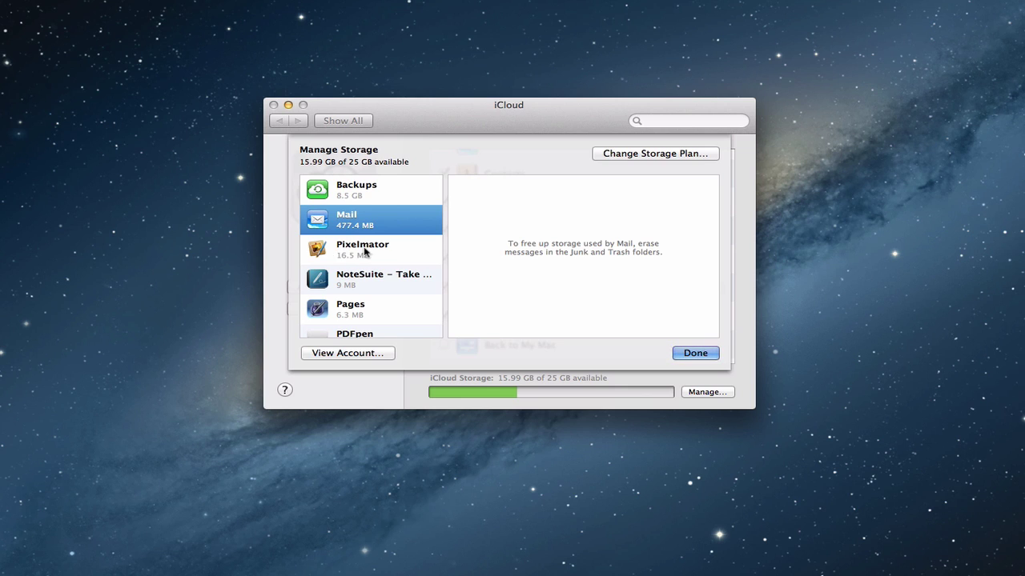
Inspect Pixelmator's Untitled document, then show NoteSuite's 9 MB of Documents & Data.
left_click(364, 251)
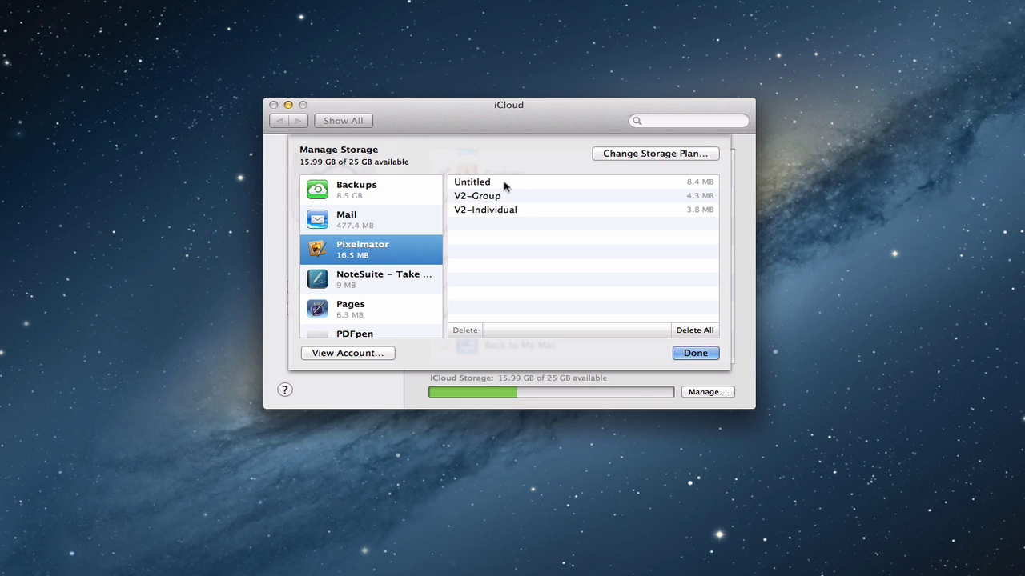
left_click(488, 183)
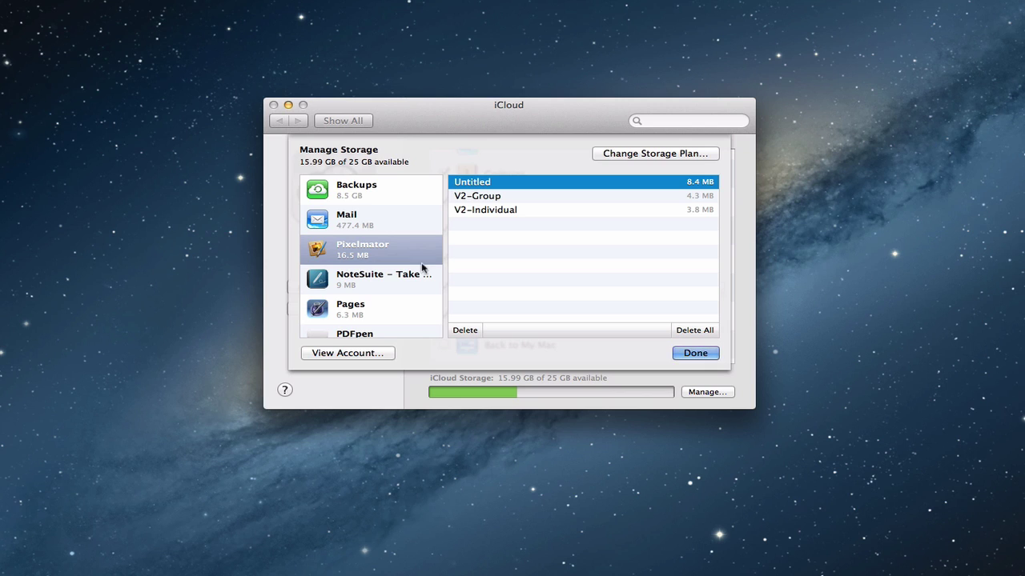
left_click(362, 279)
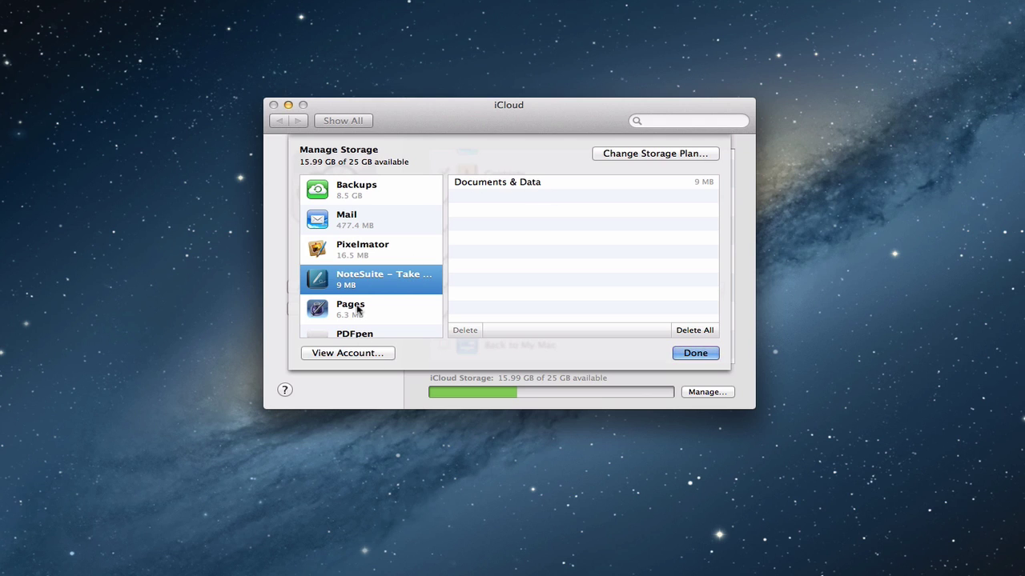
Select SpellTower to show its 23.4 KB of Documents & Data, browsing the whole app list.
scroll(369, 309, "down", 1)
scroll(371, 309, "down", 2)
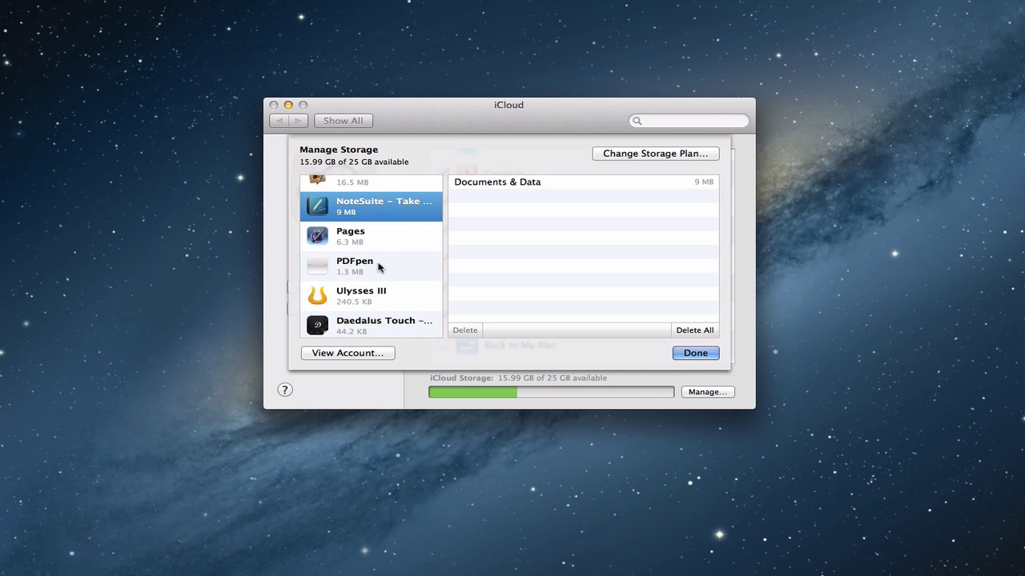
scroll(379, 267, "down", 5)
scroll(380, 267, "down", 3)
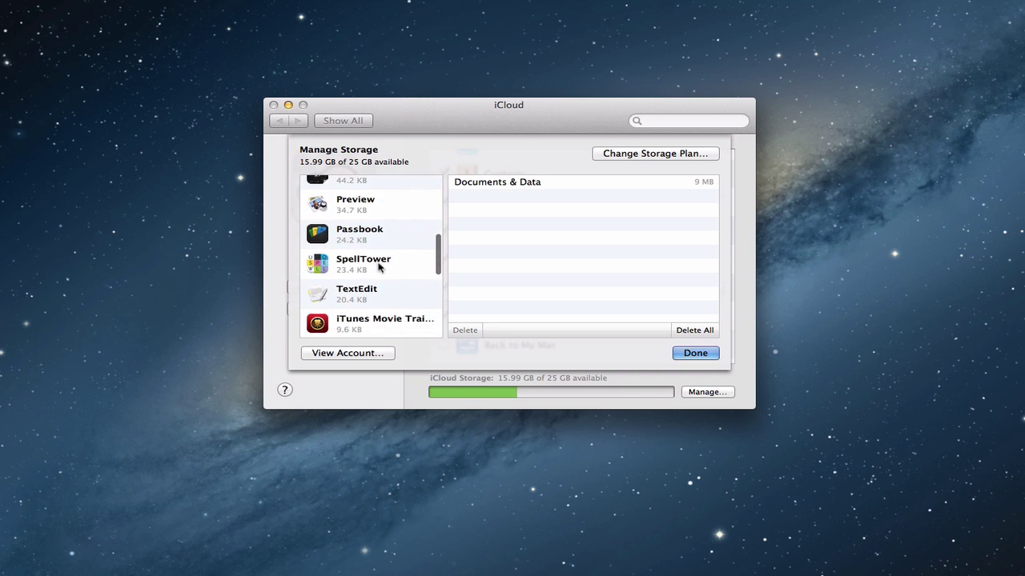
scroll(379, 268, "down", 2)
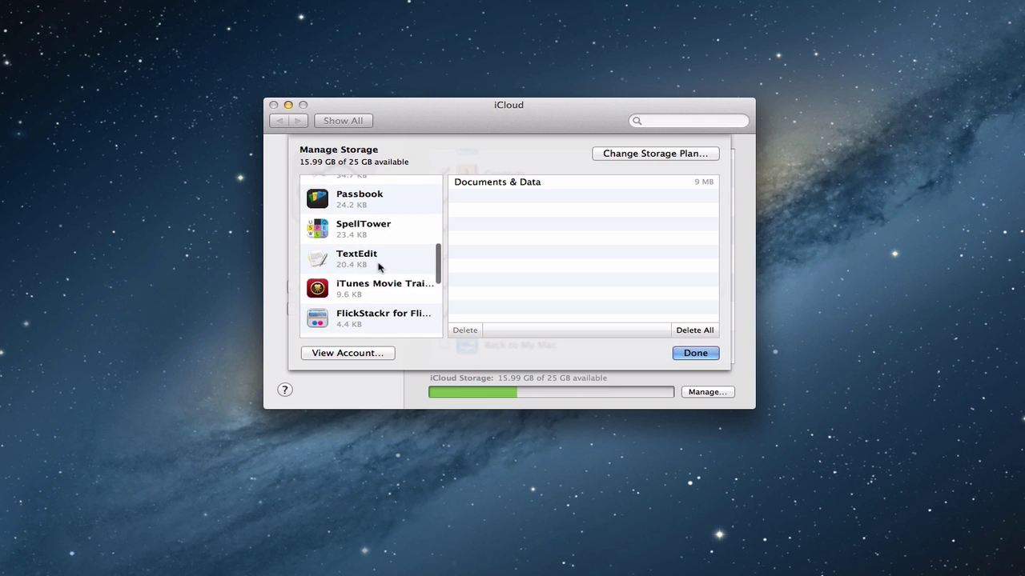
left_click(364, 227)
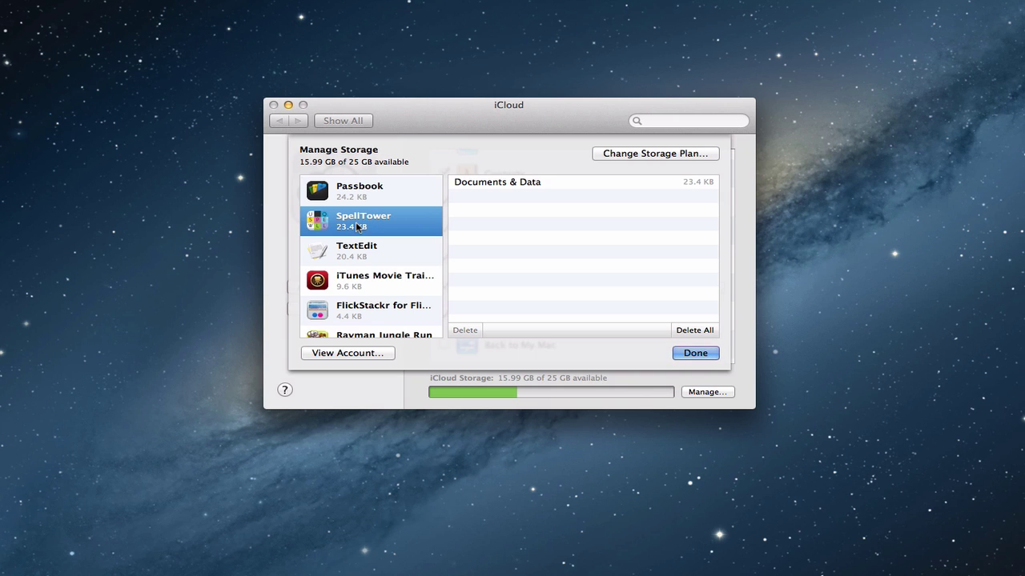
scroll(357, 229, "down", 5)
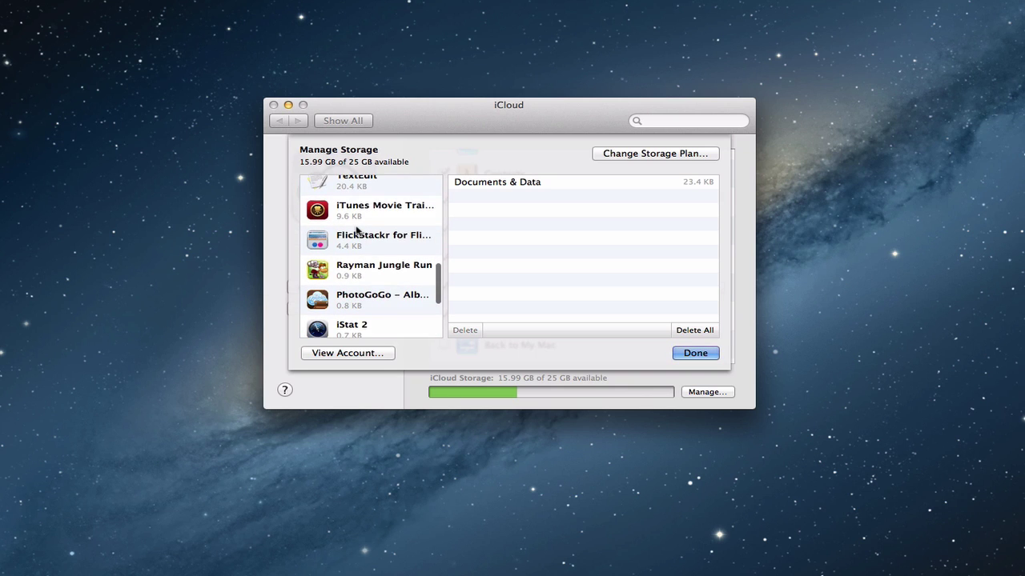
scroll(357, 230, "down", 2)
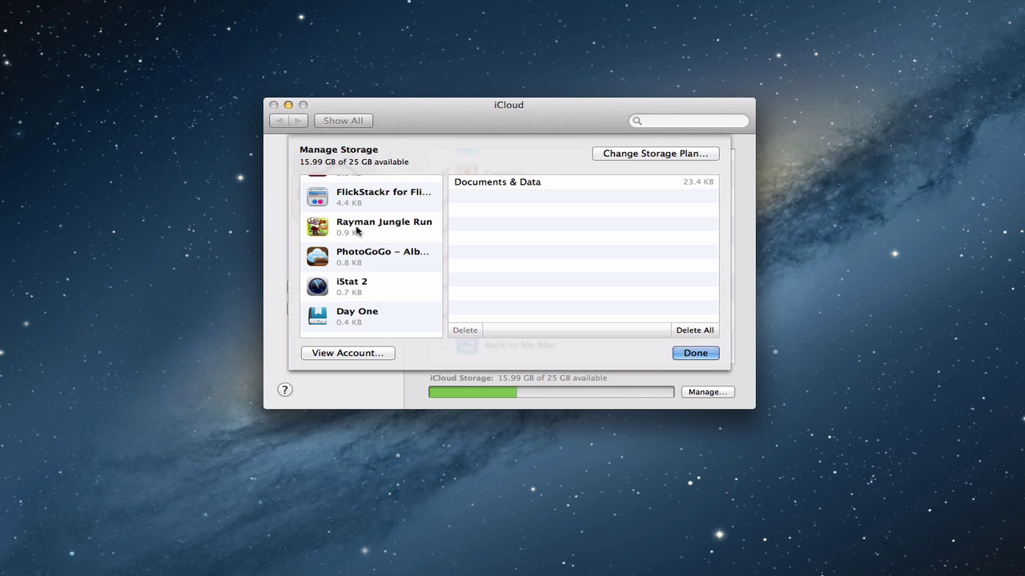
scroll(357, 229, "up", 15)
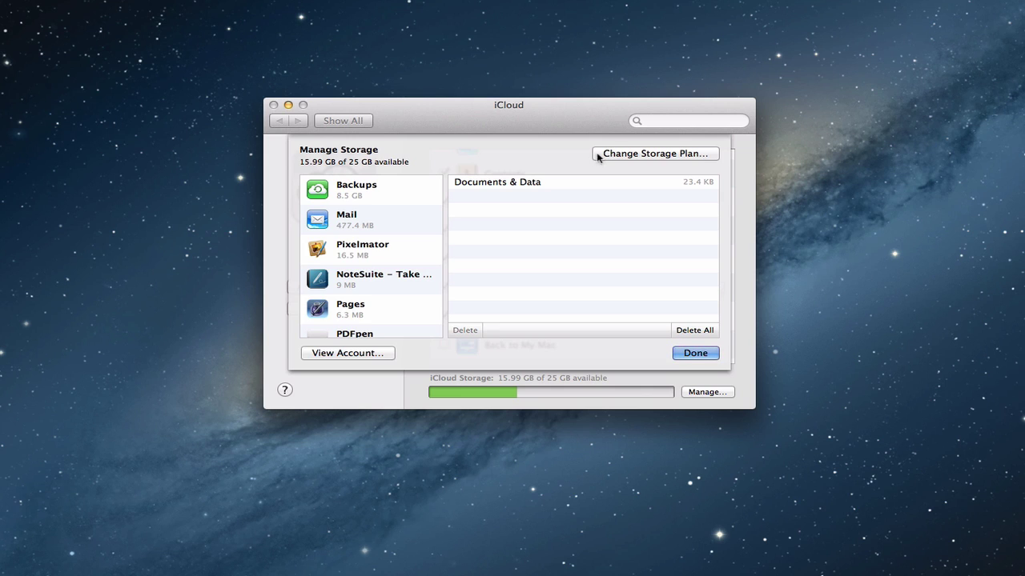
Review the current 20GB plan at $40.00/year and request the downgrade options.
left_click(641, 155)
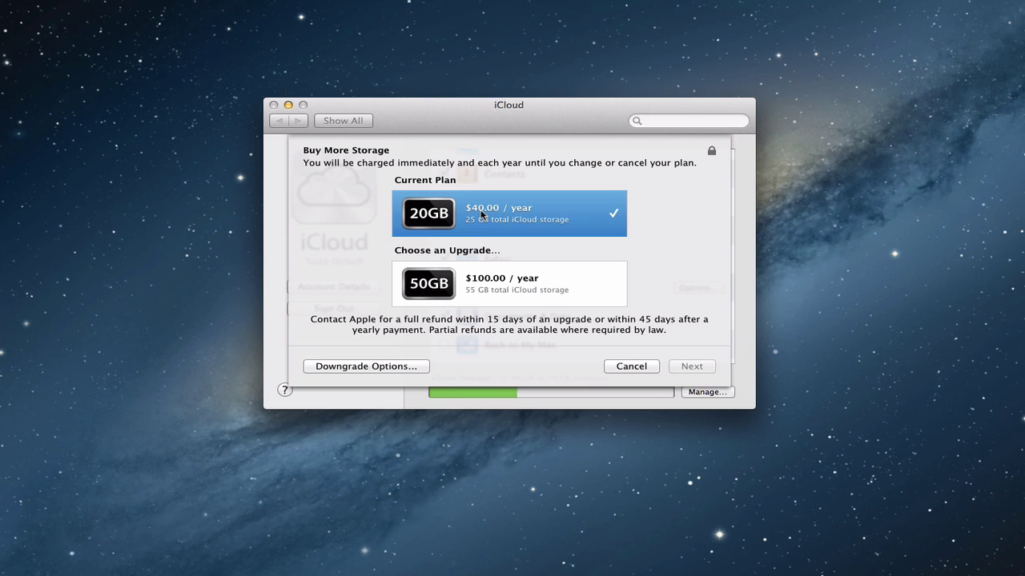
left_click(385, 366)
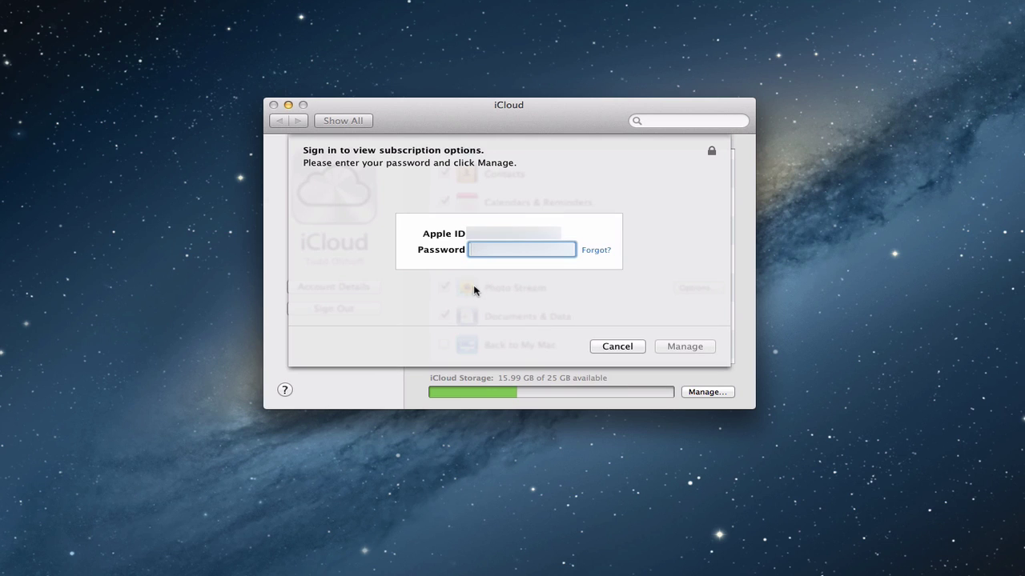
Sign in with the account password to see the Free 5GB and 10GB plans, then close all storage sheets unchanged.
type("password")
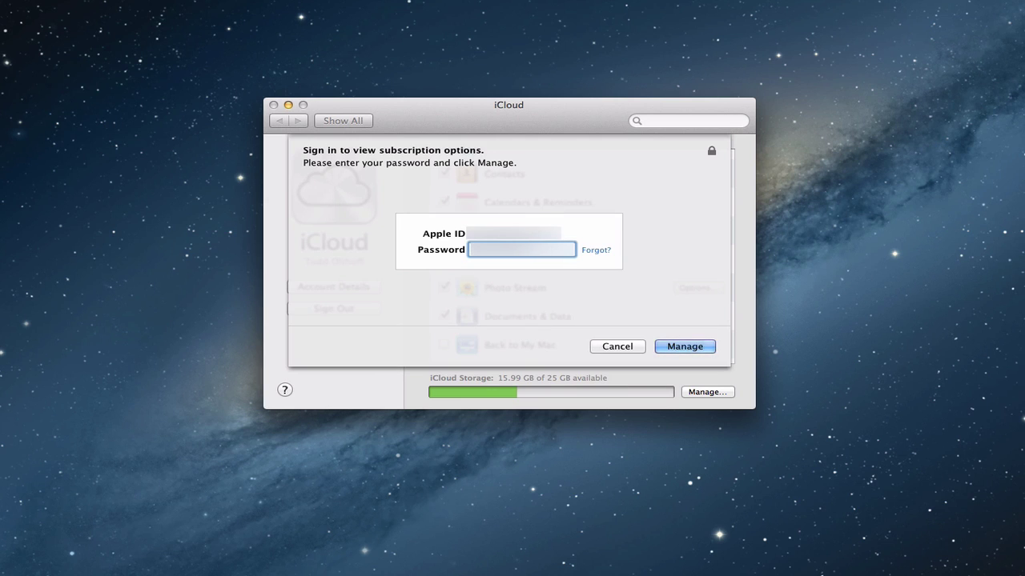
key("Return")
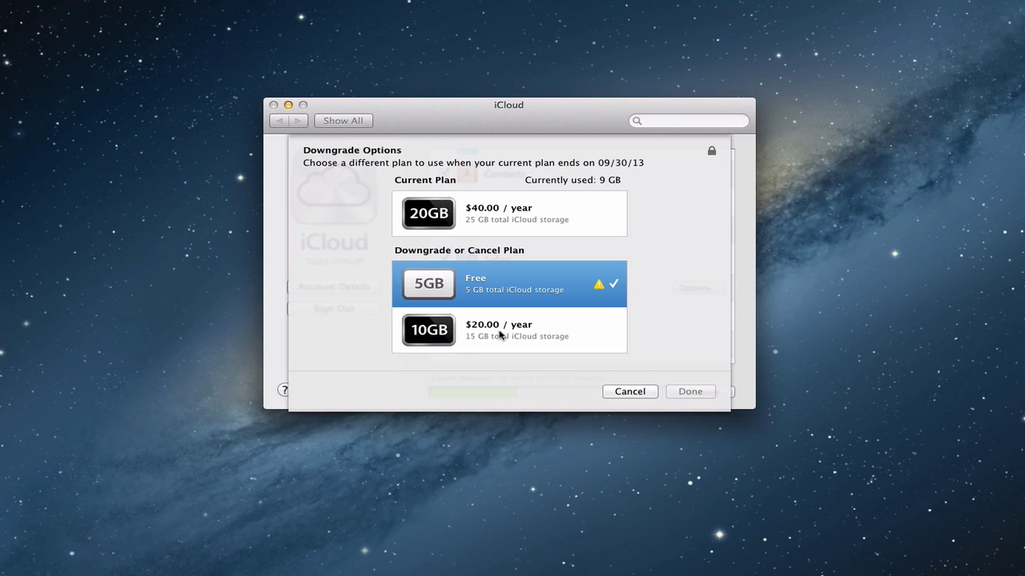
left_click(626, 392)
left_click(630, 366)
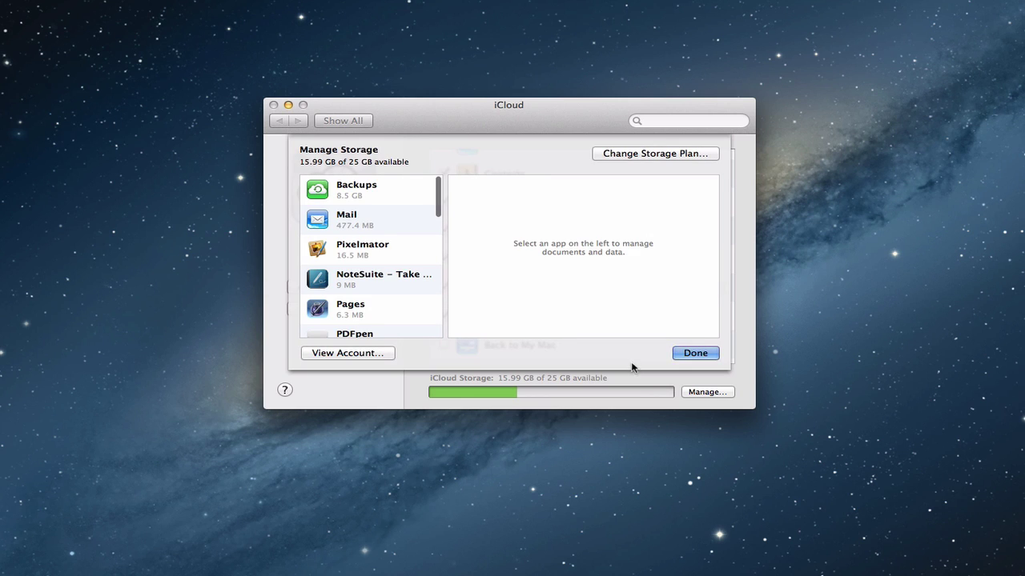
left_click(691, 355)
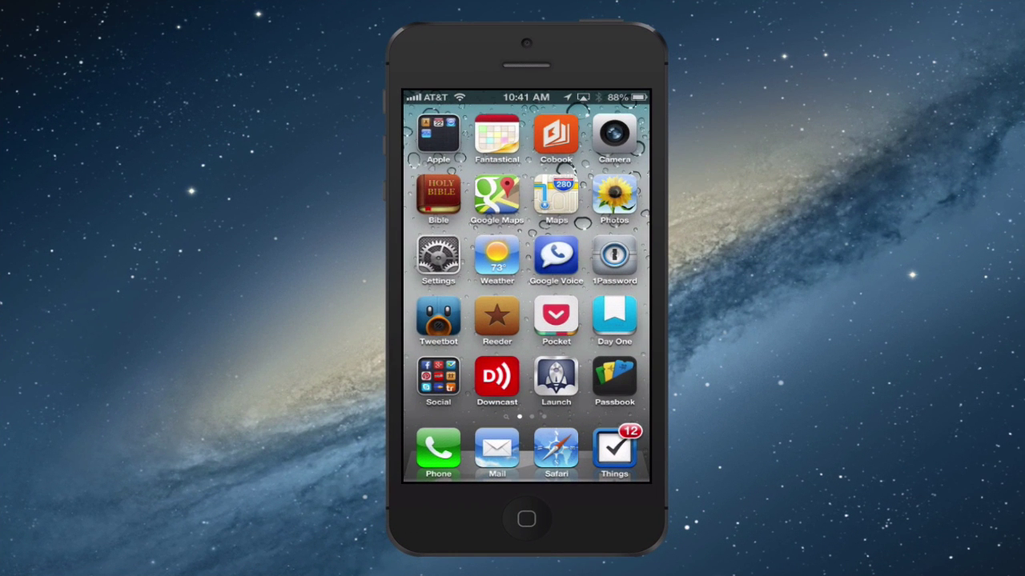
On the iPhone, open Settings > iCloud > Storage & Backup, showing 16.0 GB free of 25.0 GB.
left_click(438, 256)
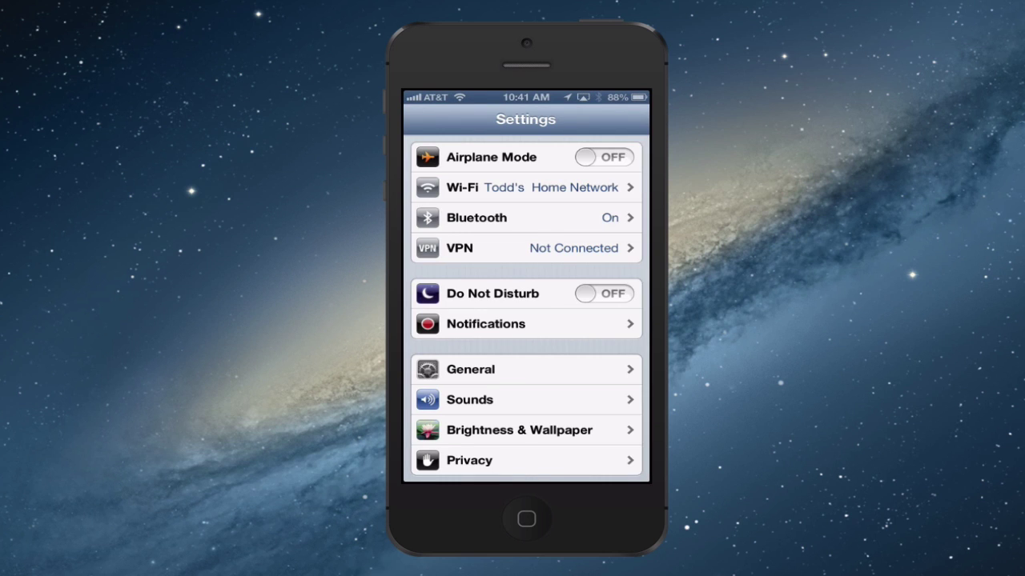
scroll(529, 309, "down", 5)
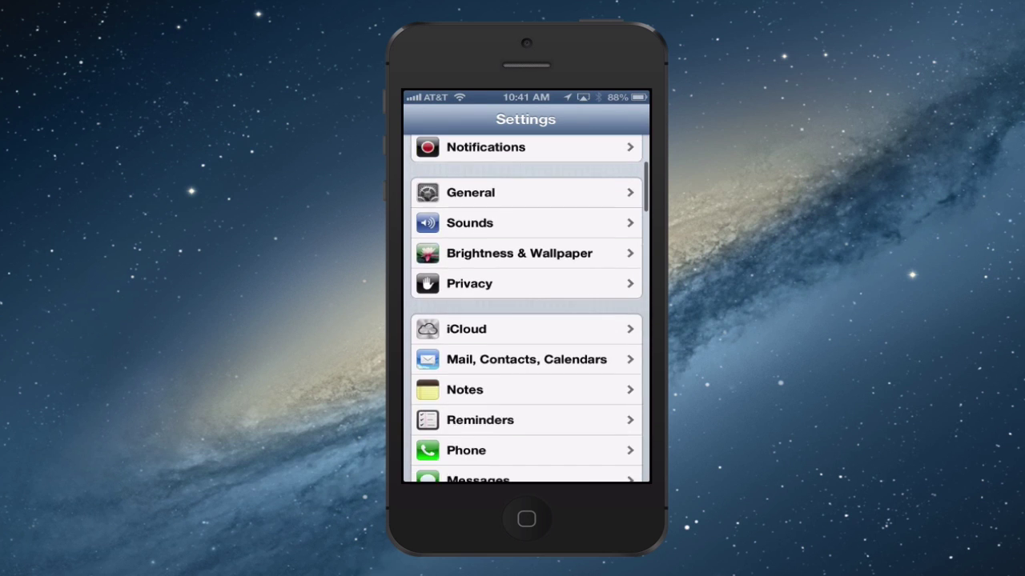
left_click(526, 329)
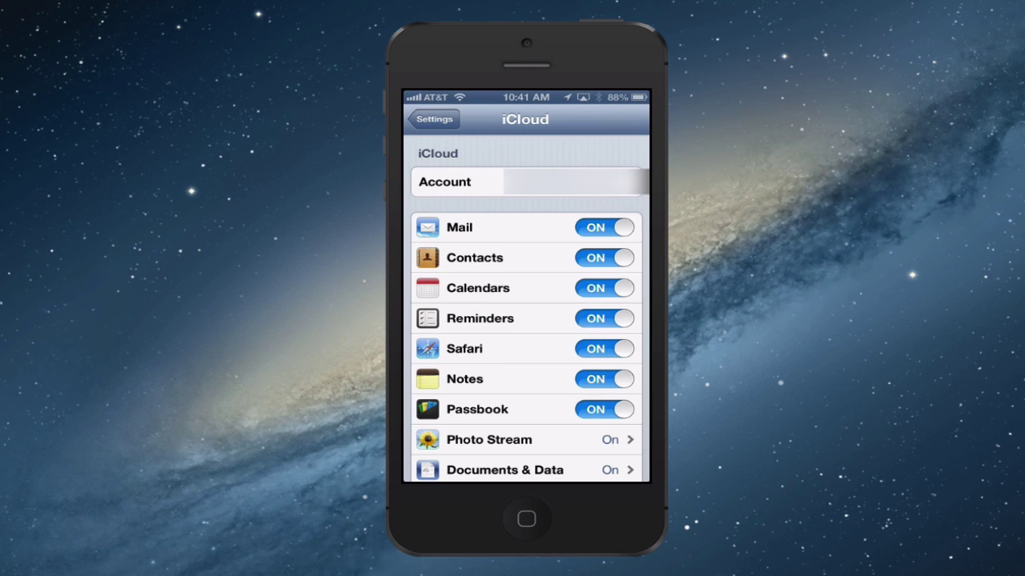
scroll(526, 320, "down", 5)
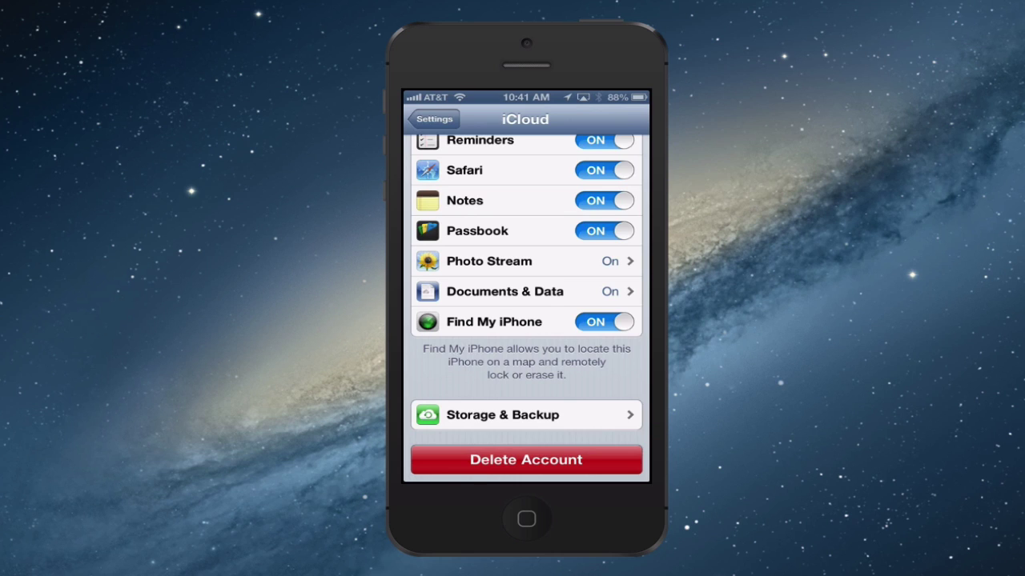
left_click(502, 414)
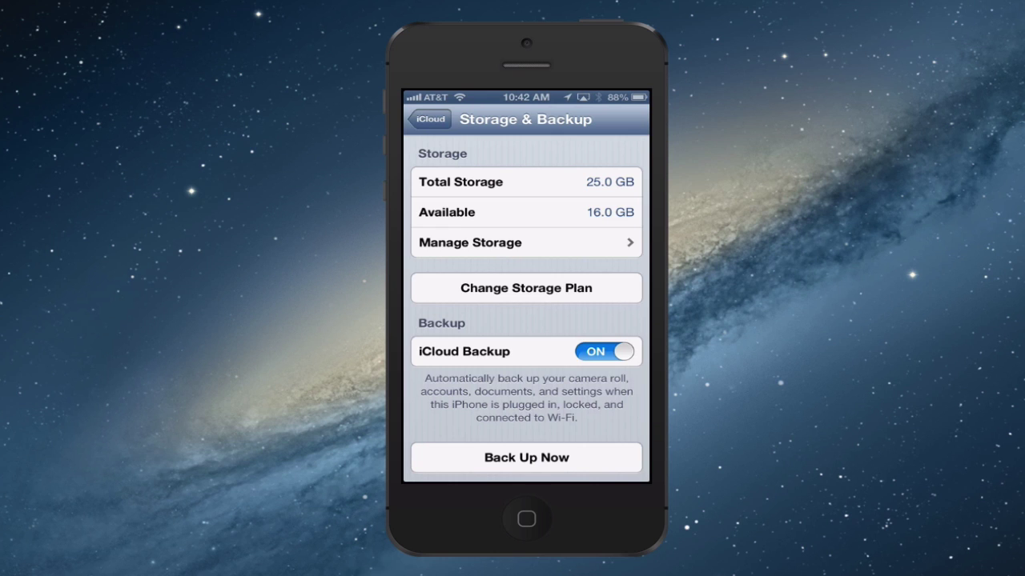
scroll(526, 308, "down", 2)
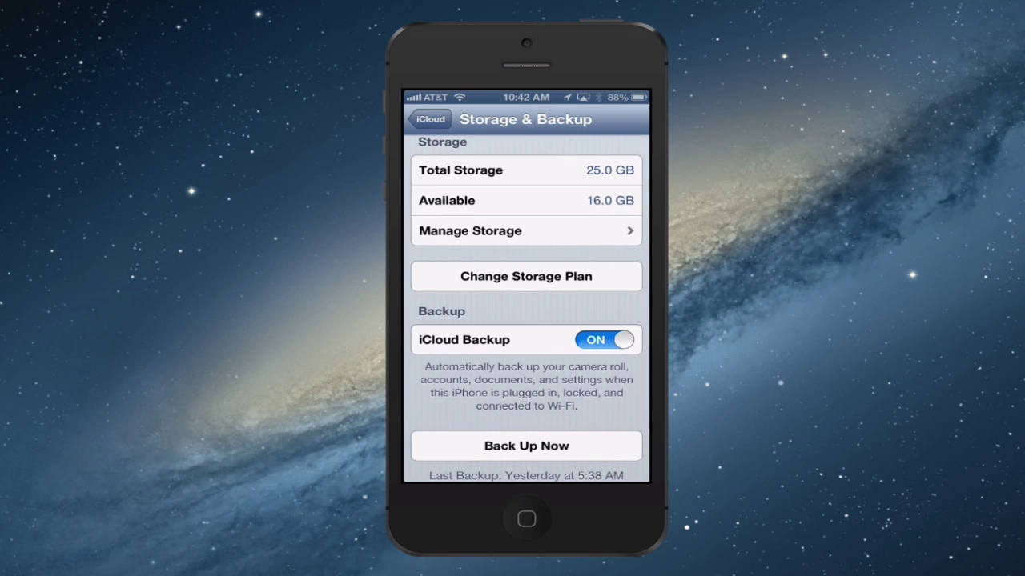
scroll(526, 308, "up", 1)
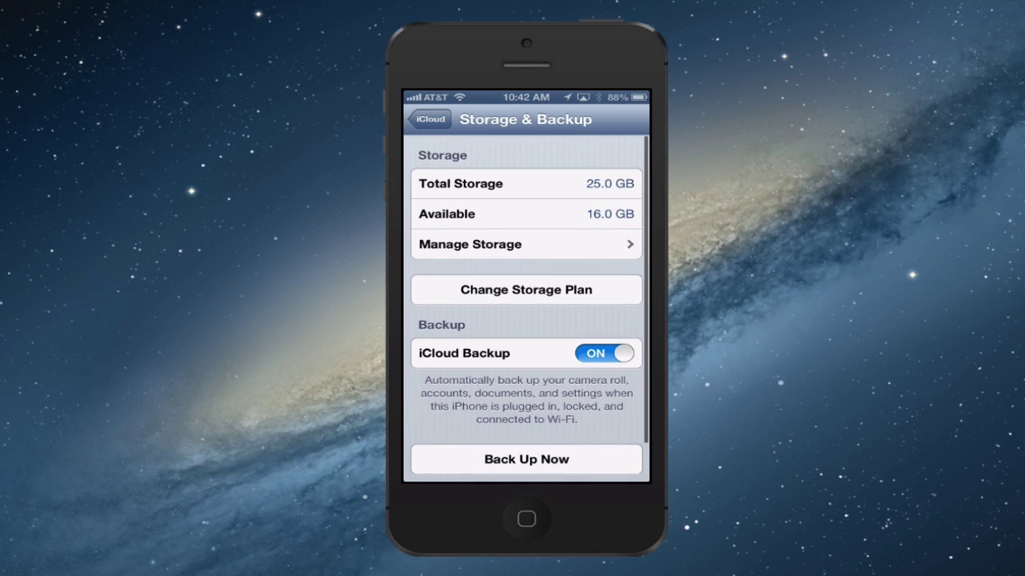
left_click(526, 242)
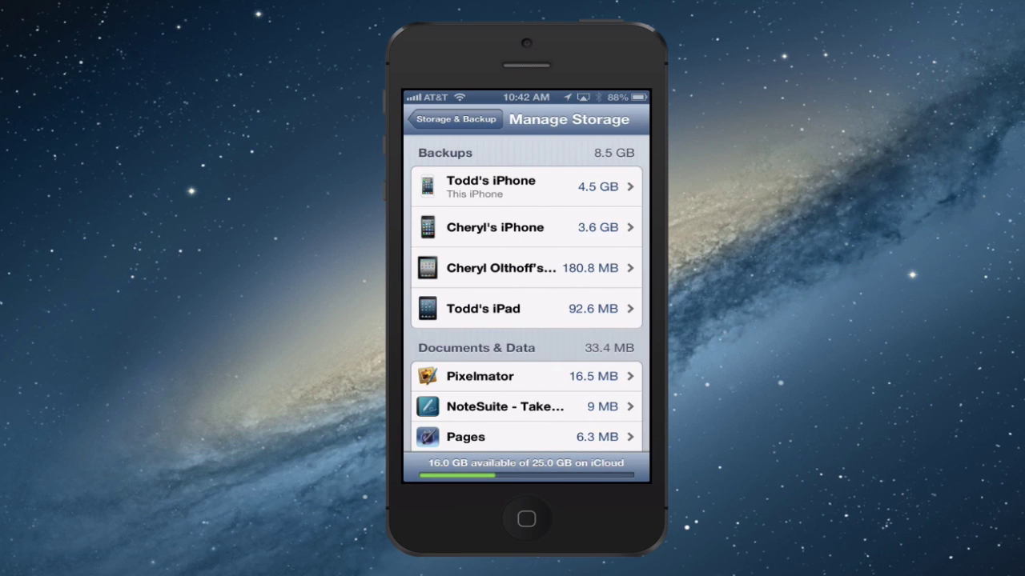
Scroll through the four device backups (this iPhone 4.5 GB) and the Documents & Data list, topped by Pixelmator at 16.5 MB.
scroll(526, 308, "down", 4)
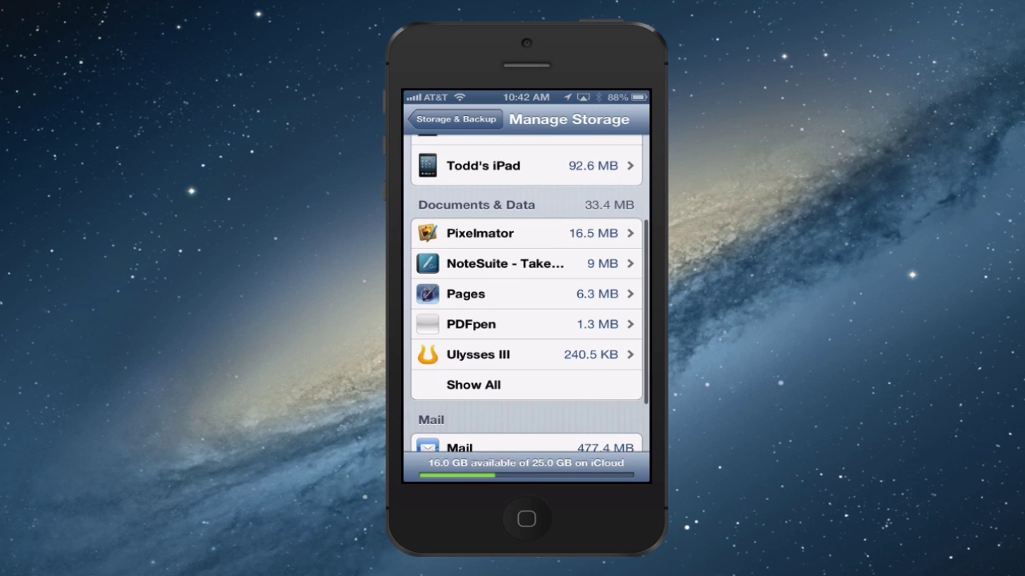
scroll(526, 308, "down", 3)
scroll(526, 309, "up", 5)
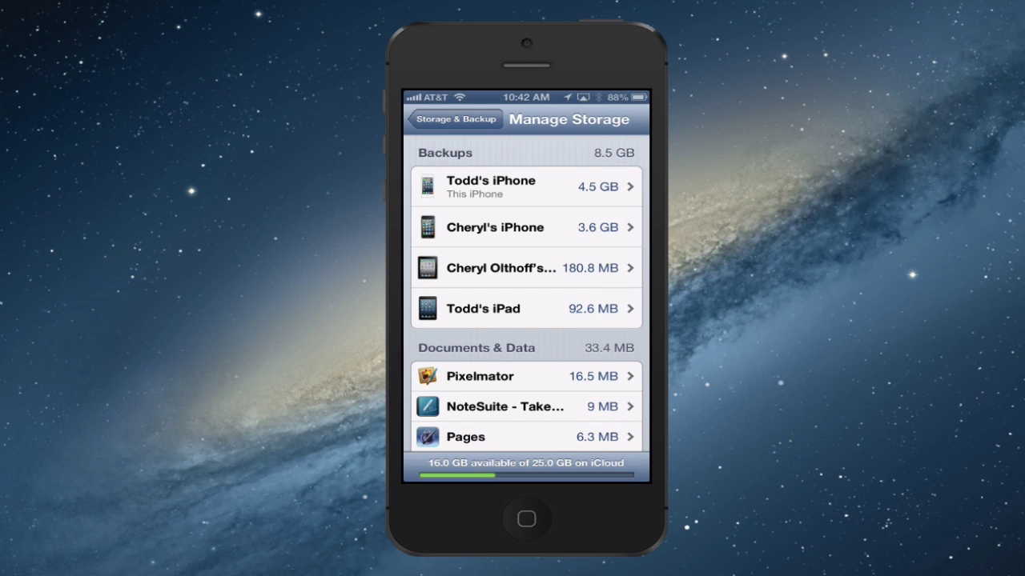
Open this iPhone's 4.5 GB backup Info page and list every app's backup option.
left_click(526, 186)
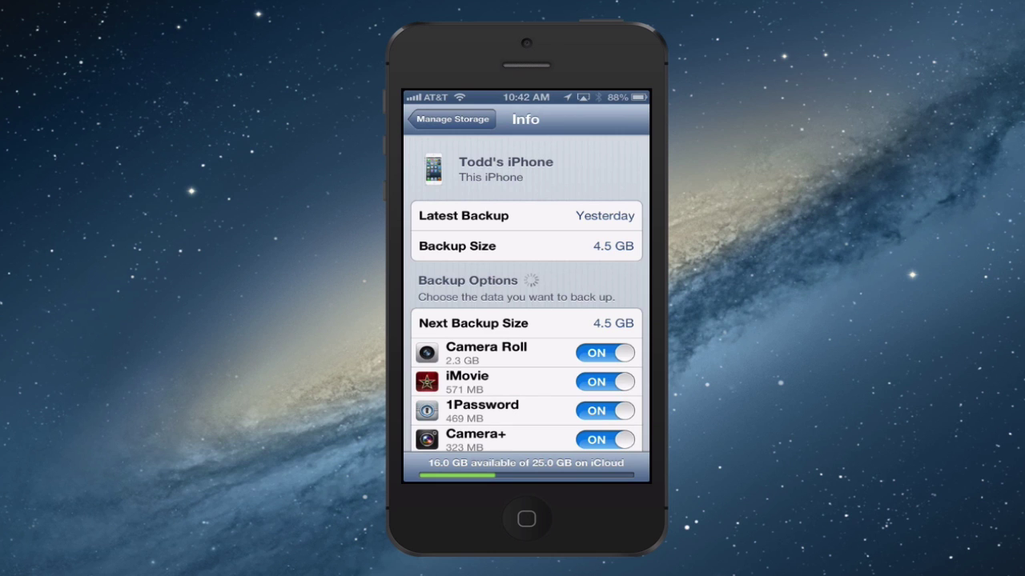
scroll(526, 320, "down", 2)
scroll(526, 320, "down", 2)
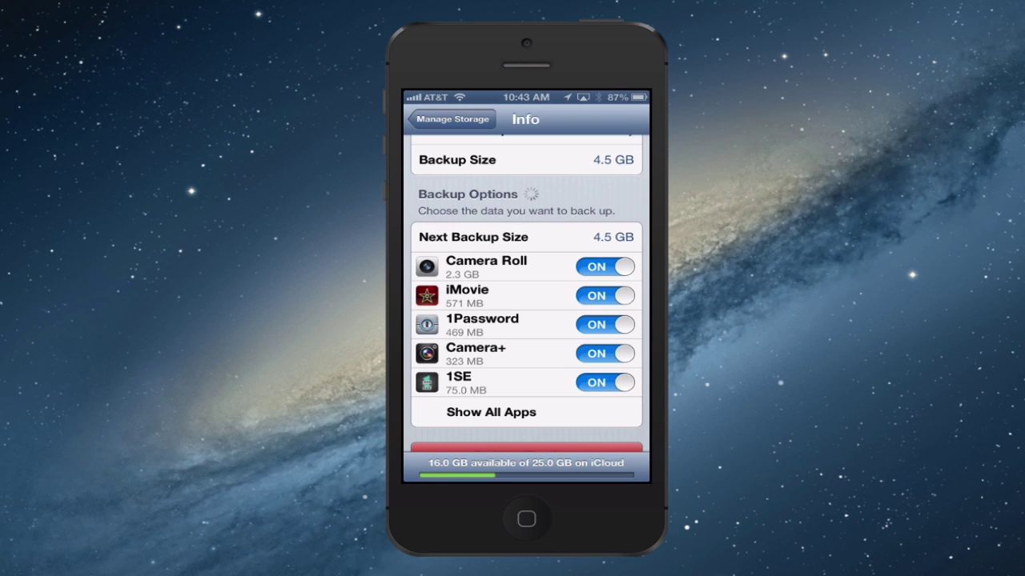
scroll(529, 294, "down", 1)
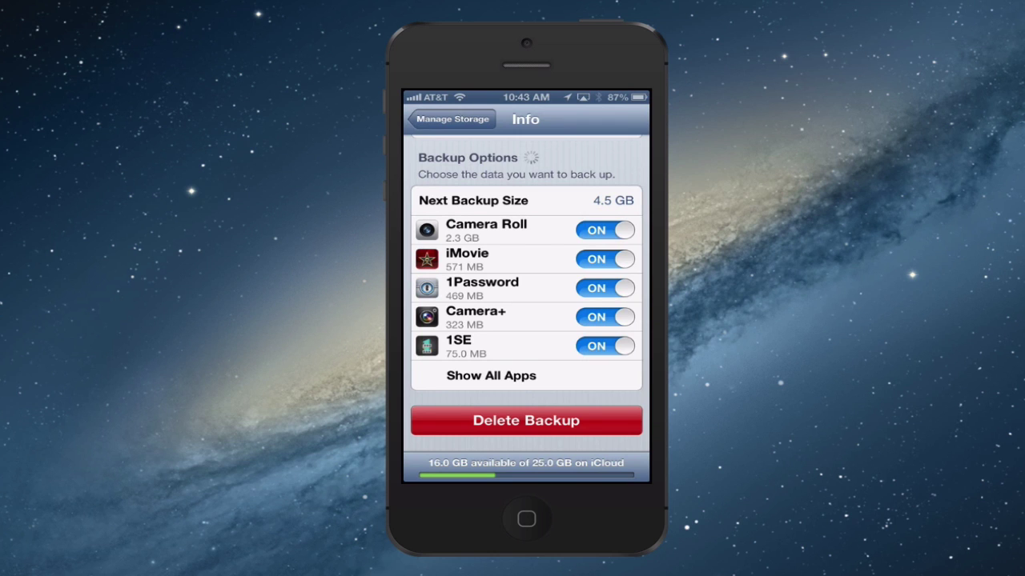
scroll(529, 293, "down", 1)
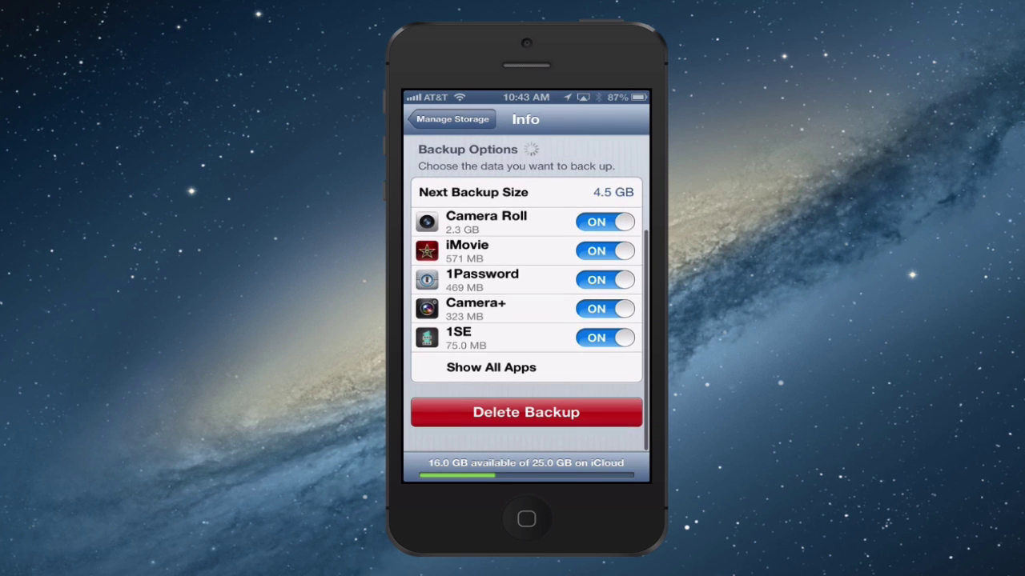
left_click(491, 370)
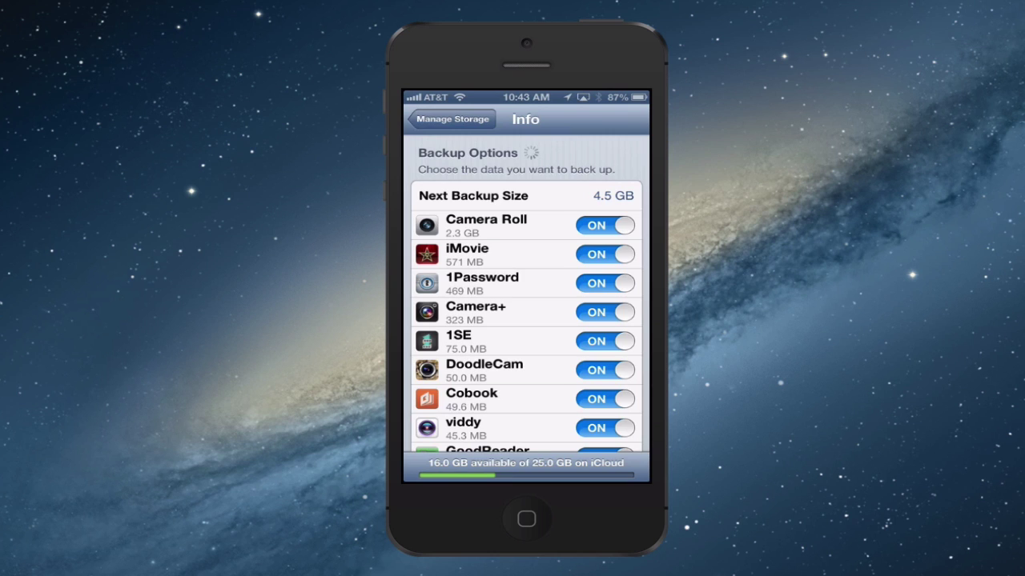
Scroll through the expanded list of apps in the iPhone's iCloud backup with their sizes.
scroll(526, 295, "down", 4)
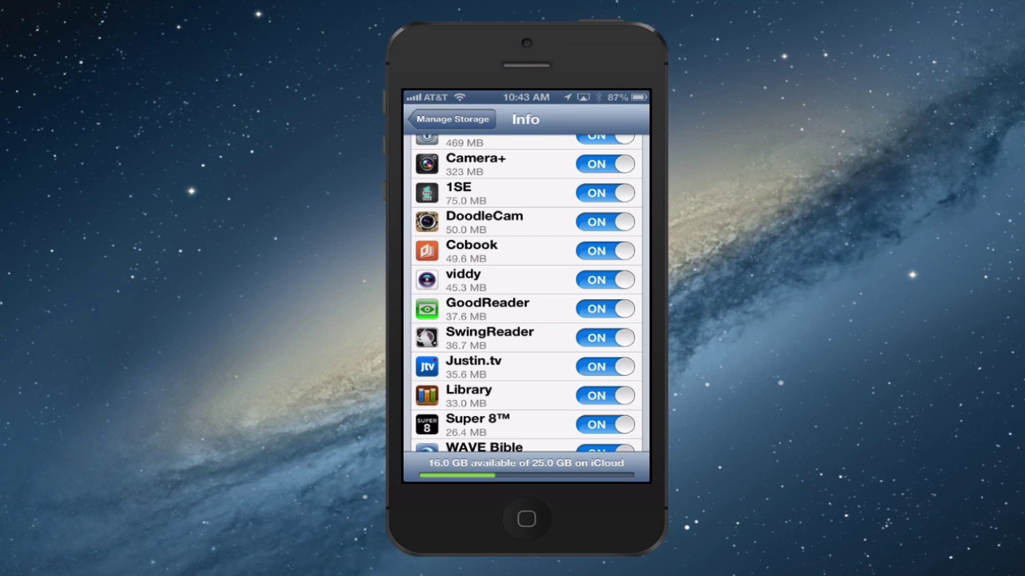
scroll(526, 294, "up", 6)
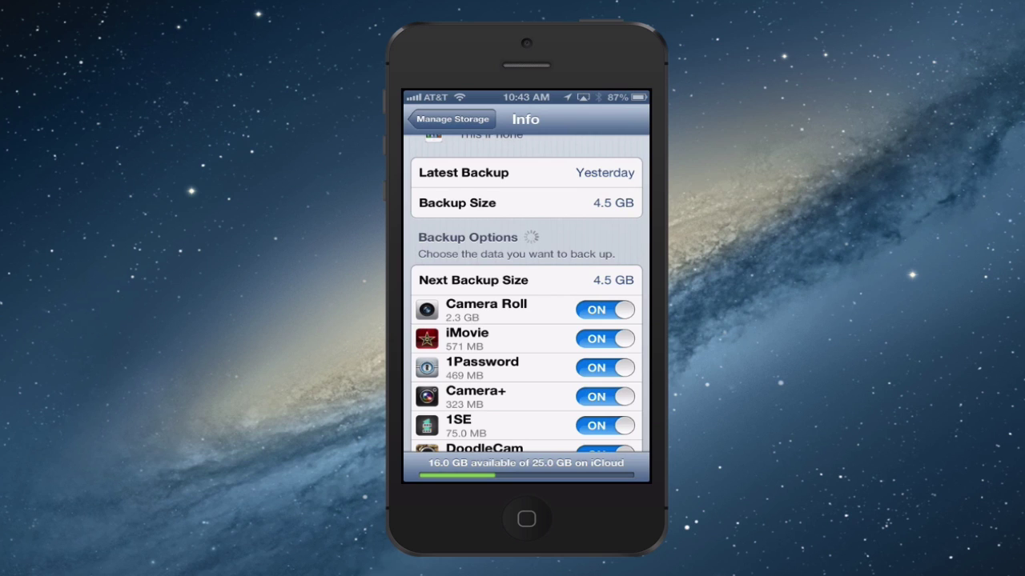
scroll(526, 294, "up", 2)
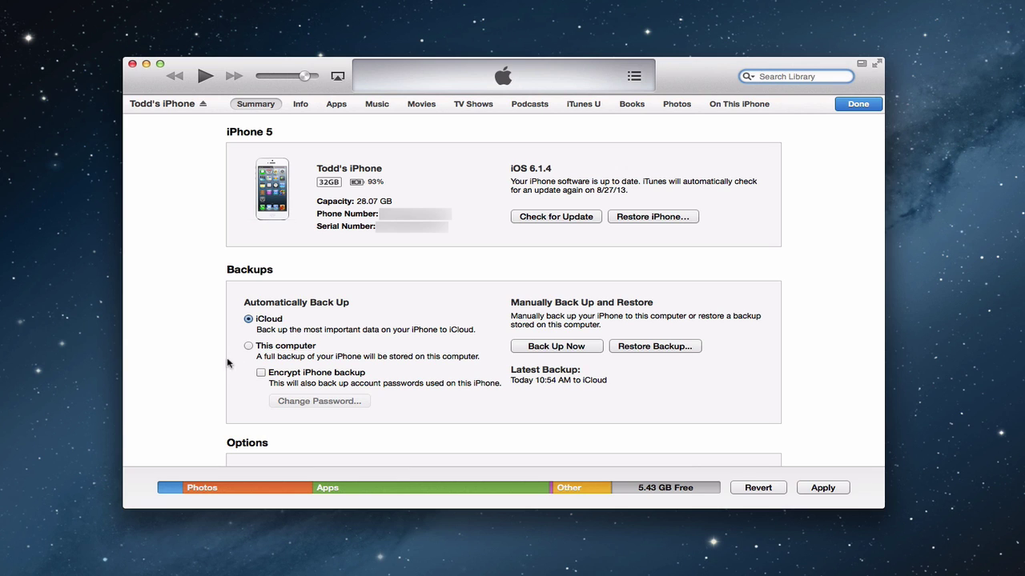
scroll(223, 365, "down", 5)
scroll(223, 370, "down", 1)
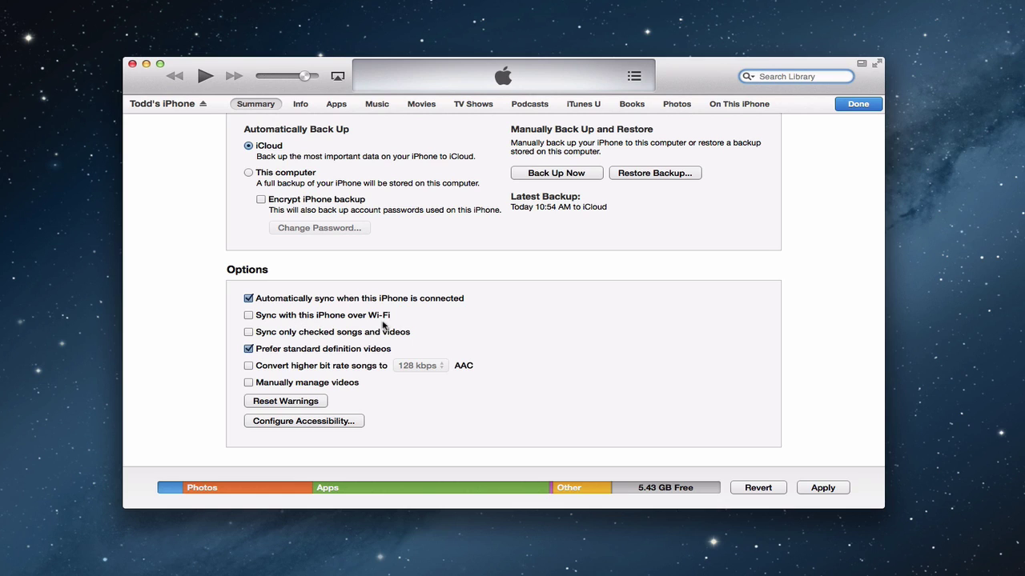
Go to the iPhone's Apps page and view Day One's documents under File Sharing.
left_click(337, 107)
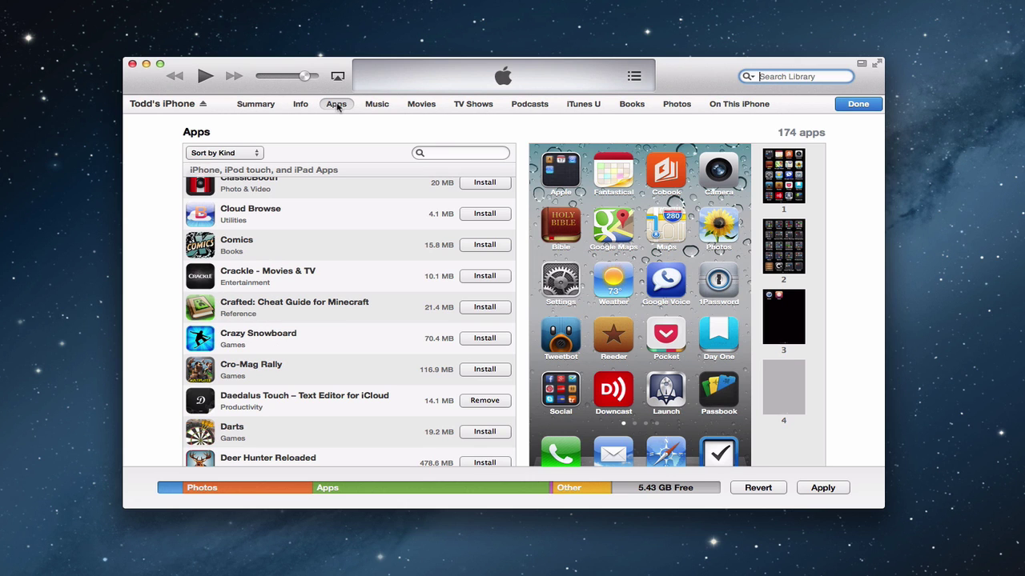
scroll(147, 305, "down", 5)
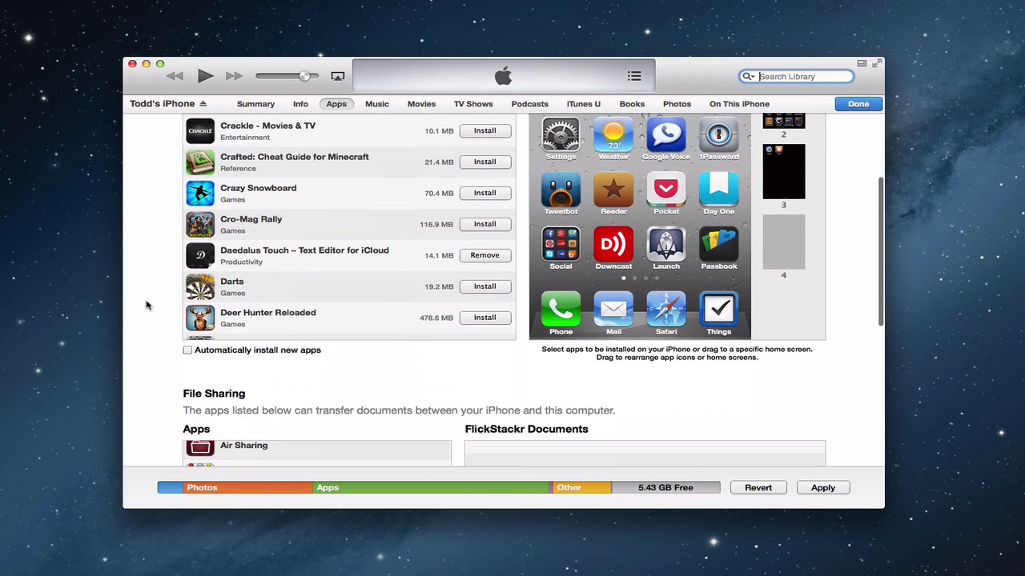
scroll(147, 305, "down", 8)
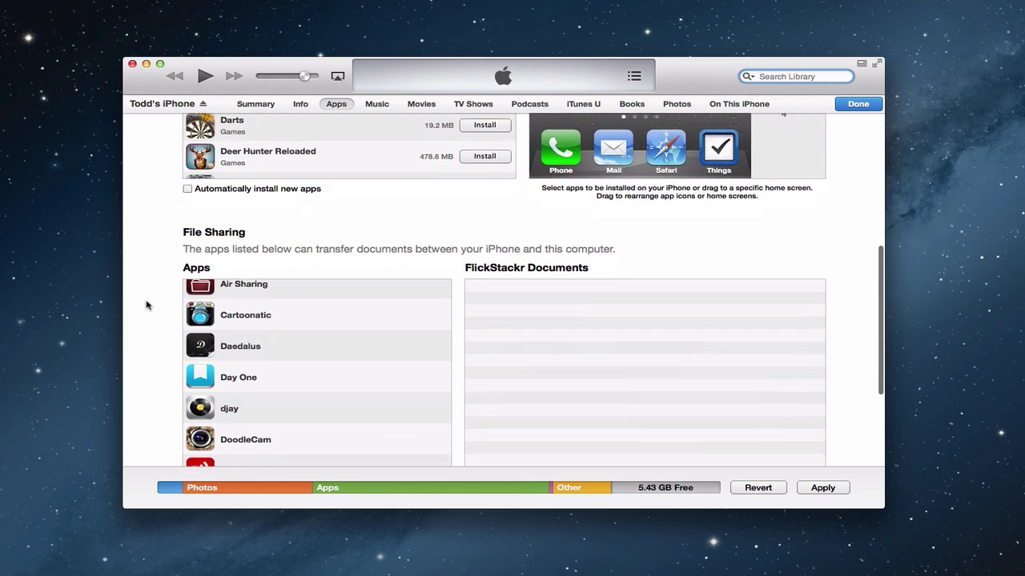
scroll(283, 306, "up", 1)
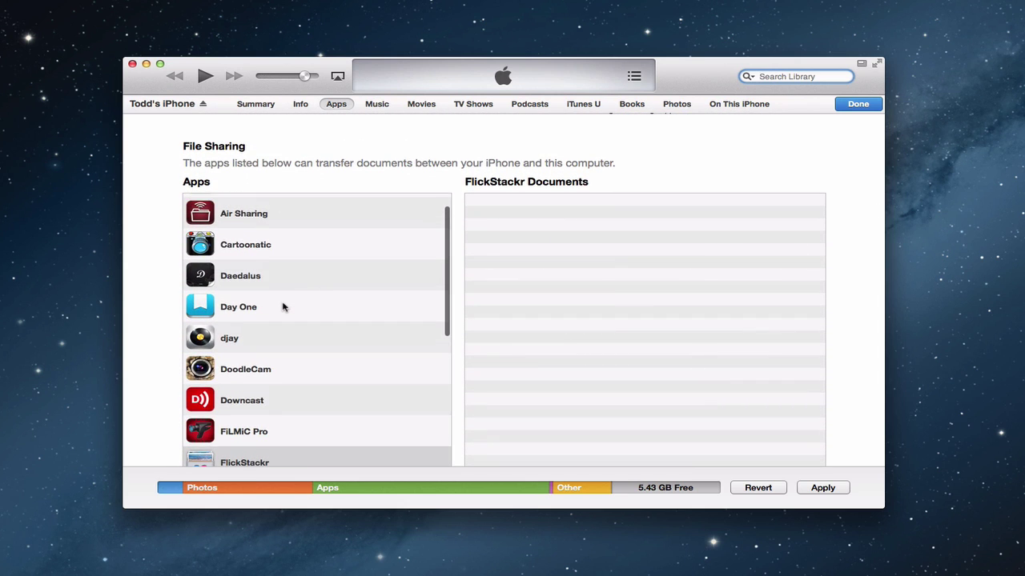
scroll(283, 307, "up", 3)
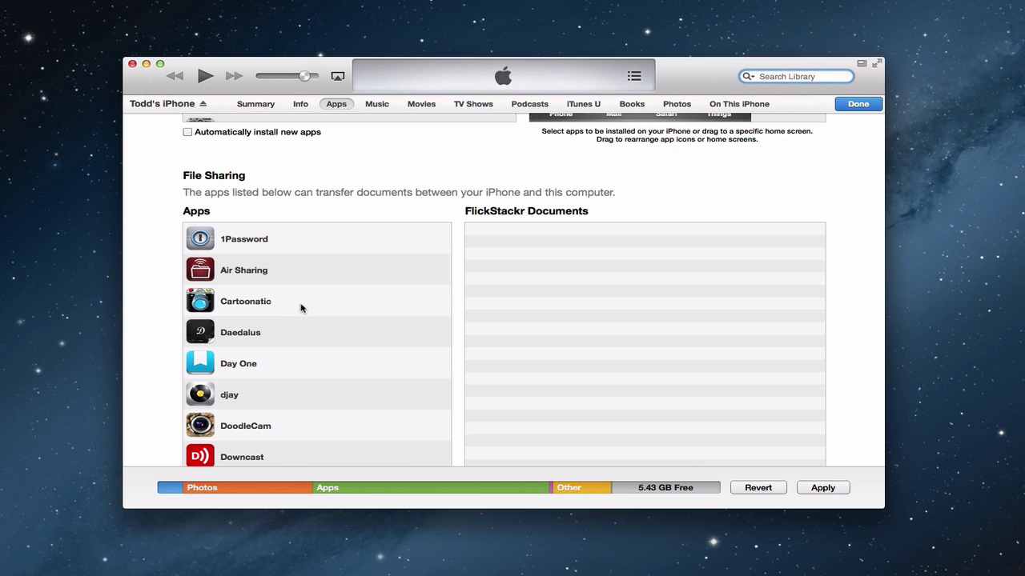
scroll(159, 313, "down", 5)
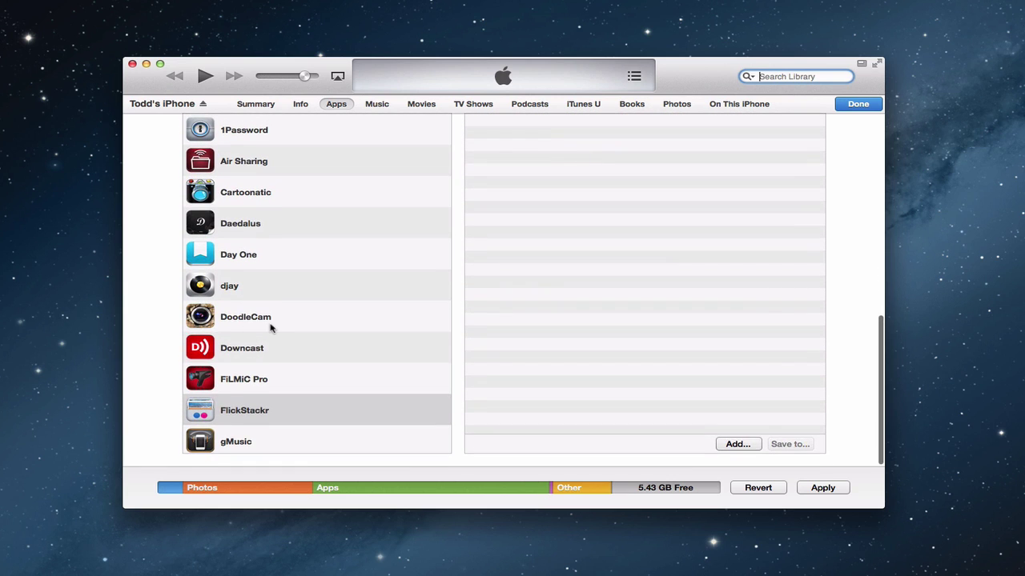
left_click(256, 258)
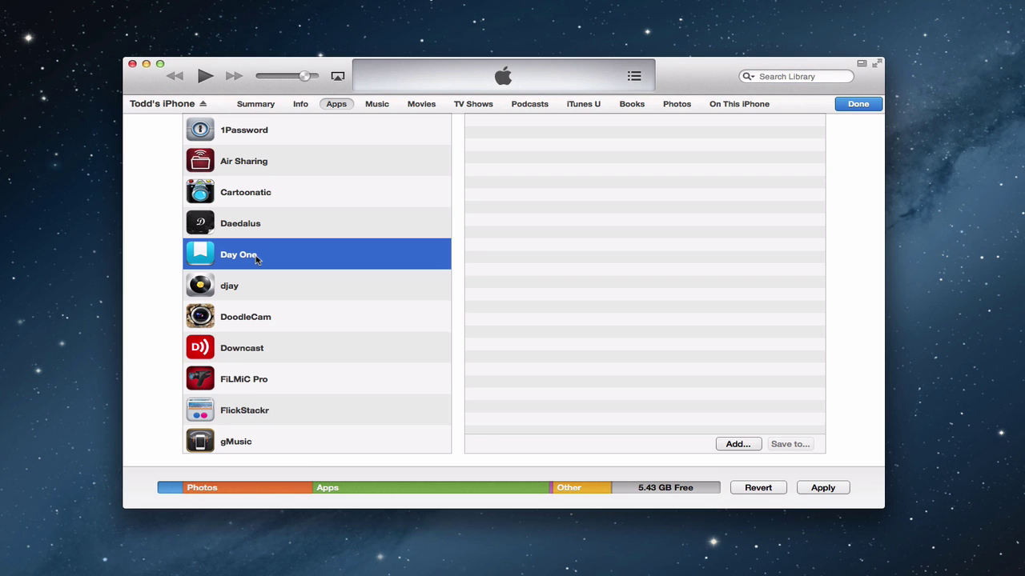
Select PDFpen in the File Sharing apps list to view its shared documents.
scroll(535, 269, "up", 2)
scroll(535, 269, "up", 4)
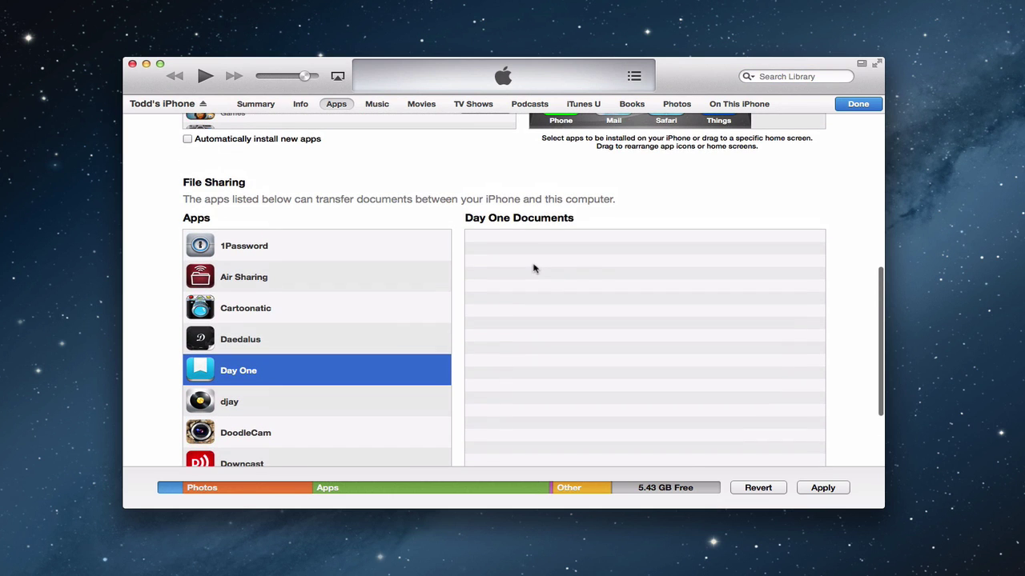
scroll(564, 267, "down", 5)
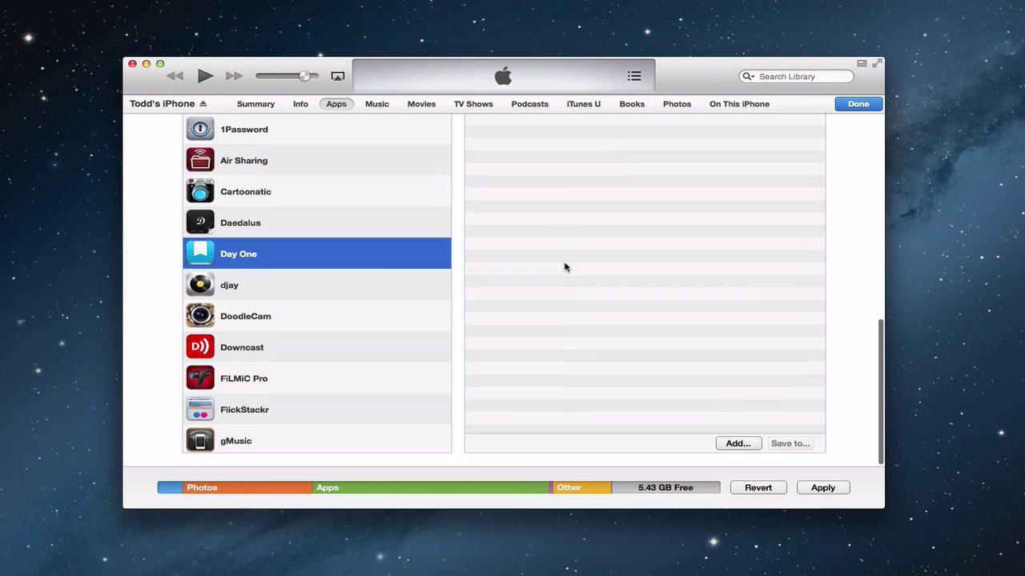
scroll(375, 346, "down", 4)
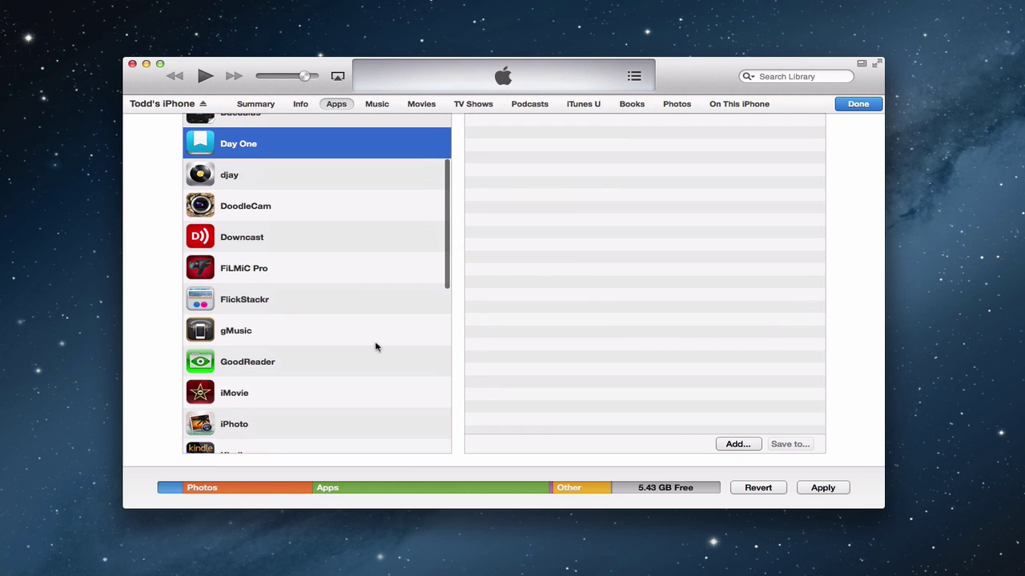
scroll(376, 347, "down", 4)
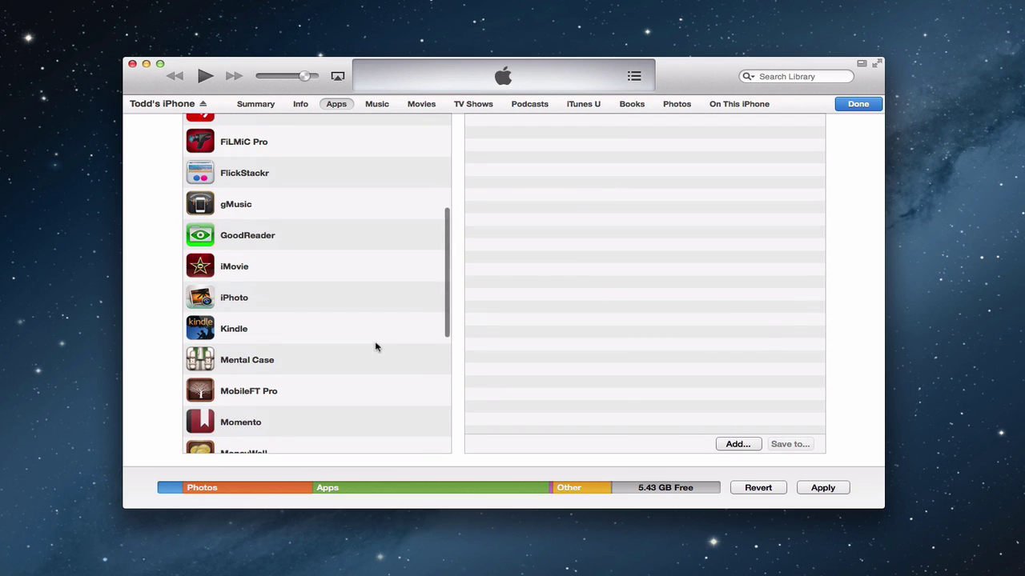
scroll(375, 347, "down", 2)
scroll(375, 347, "down", 3)
scroll(377, 348, "down", 3)
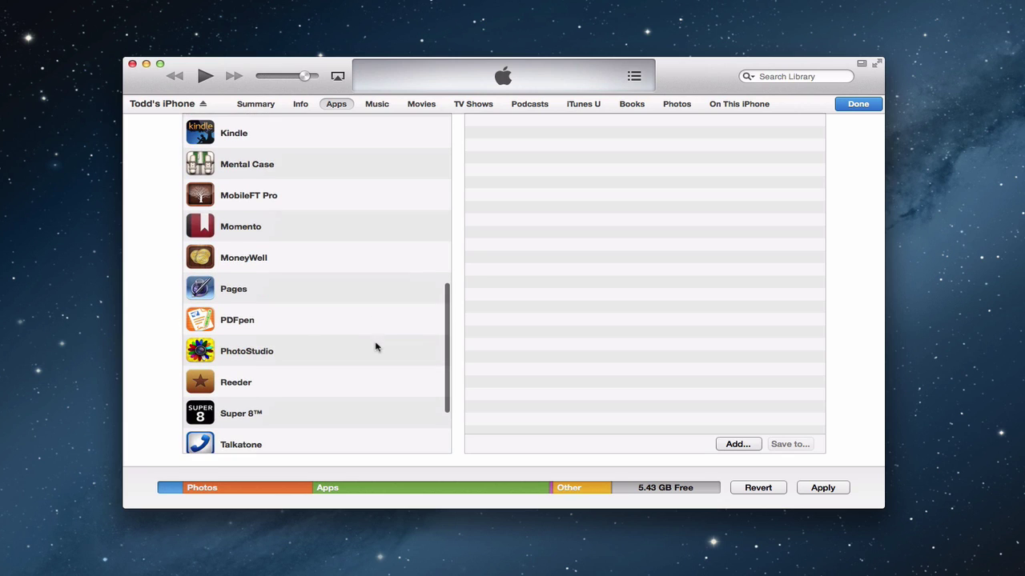
left_click(276, 331)
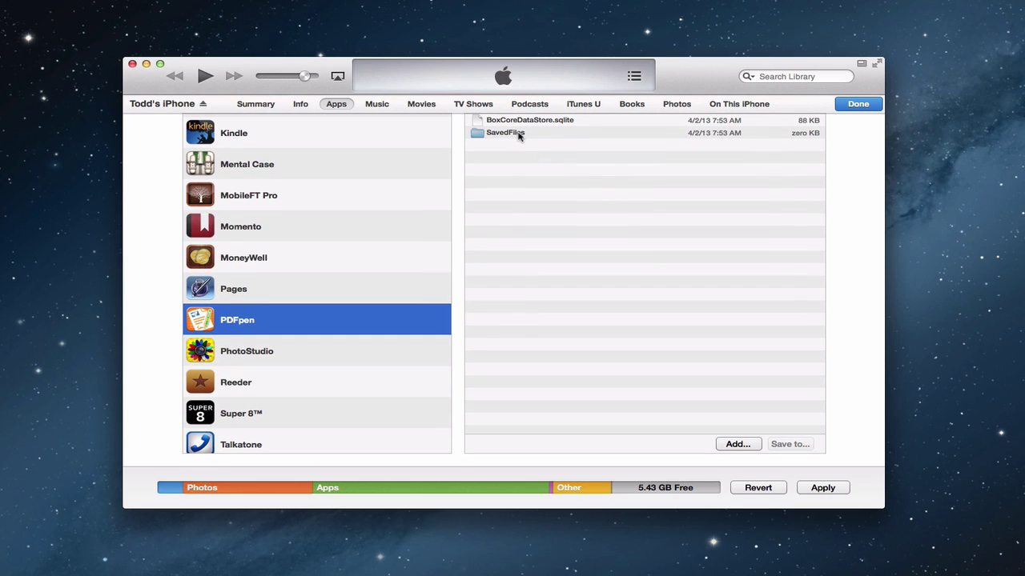
scroll(159, 216, "up", 5)
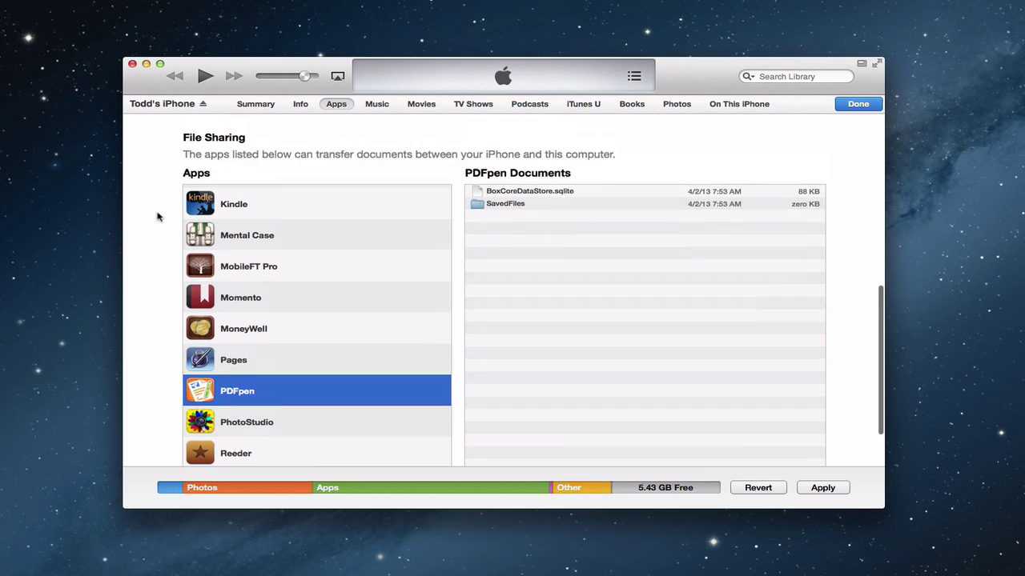
scroll(158, 216, "up", 8)
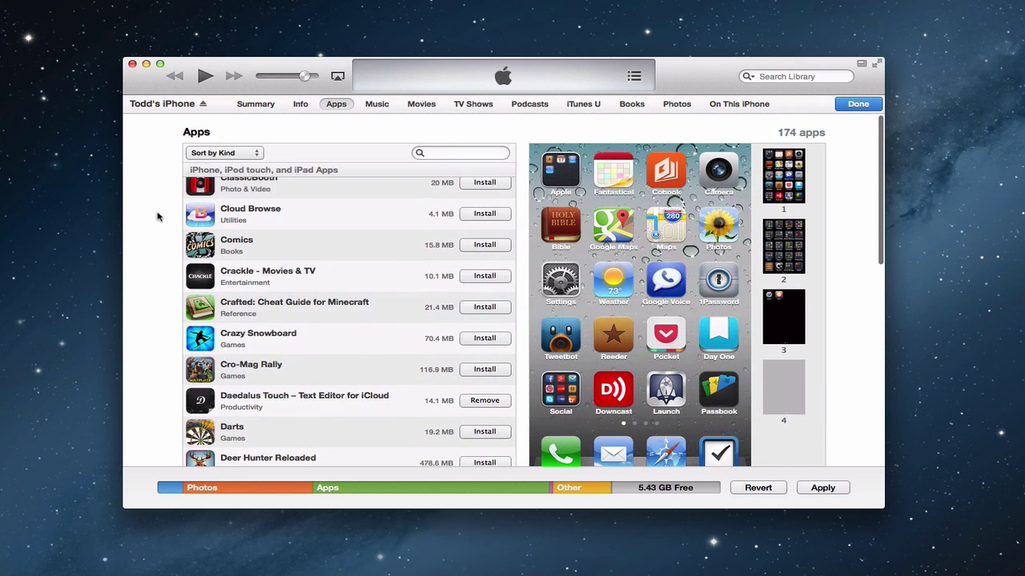